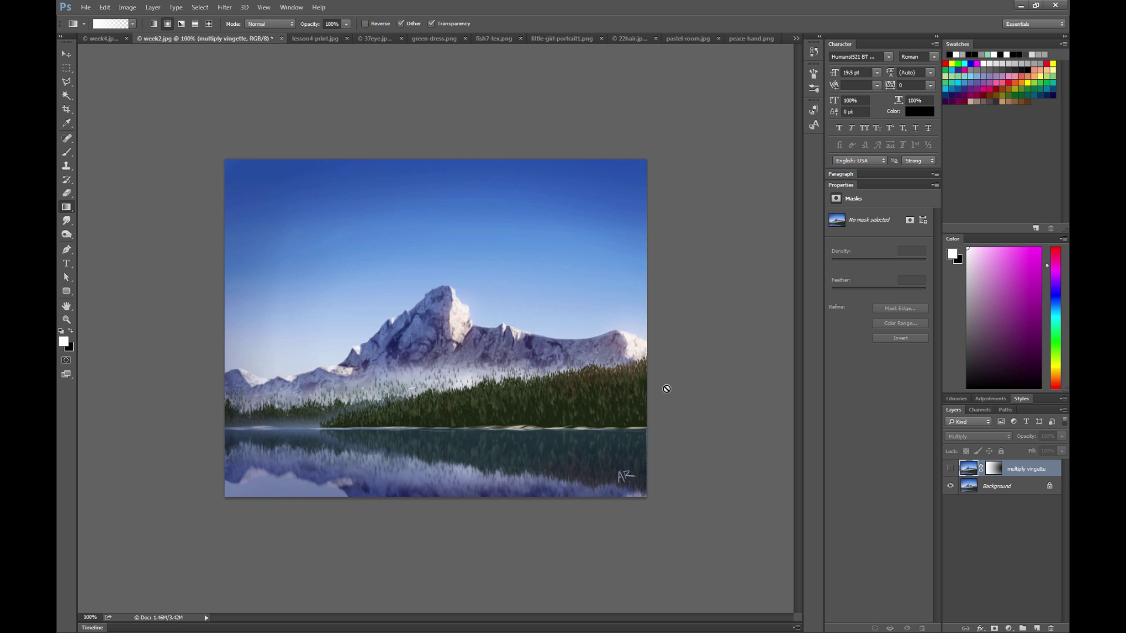
- Duplicate the mountain painting's Background layer as Background copy
{"action": "left_click", "coordinate": [998, 490]}
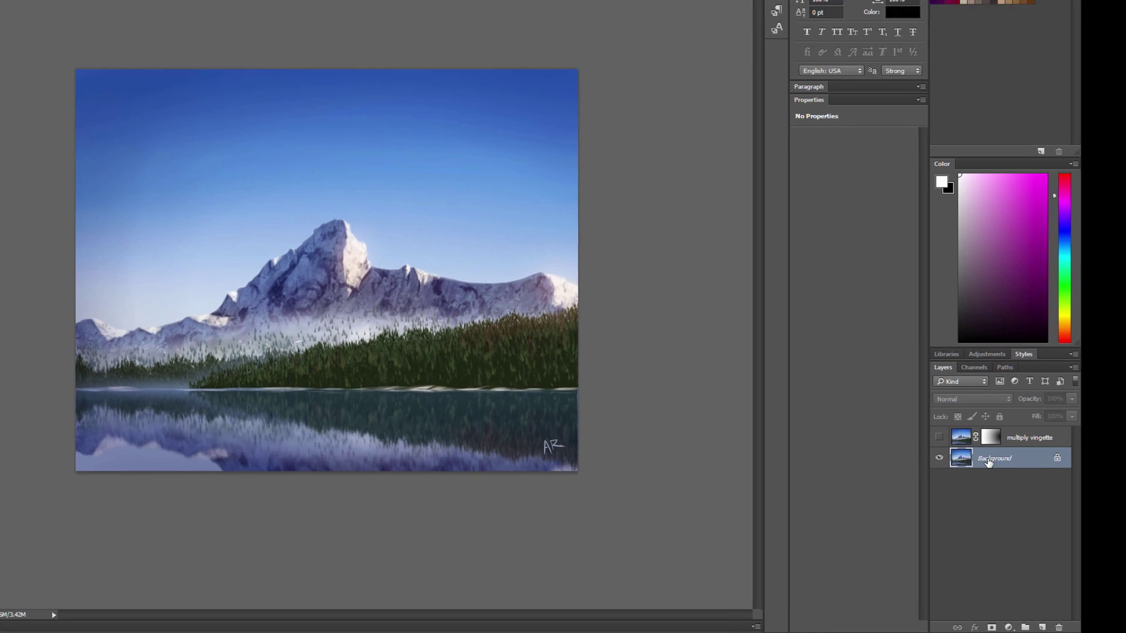
{"action": "right_click", "coordinate": [994, 488]}
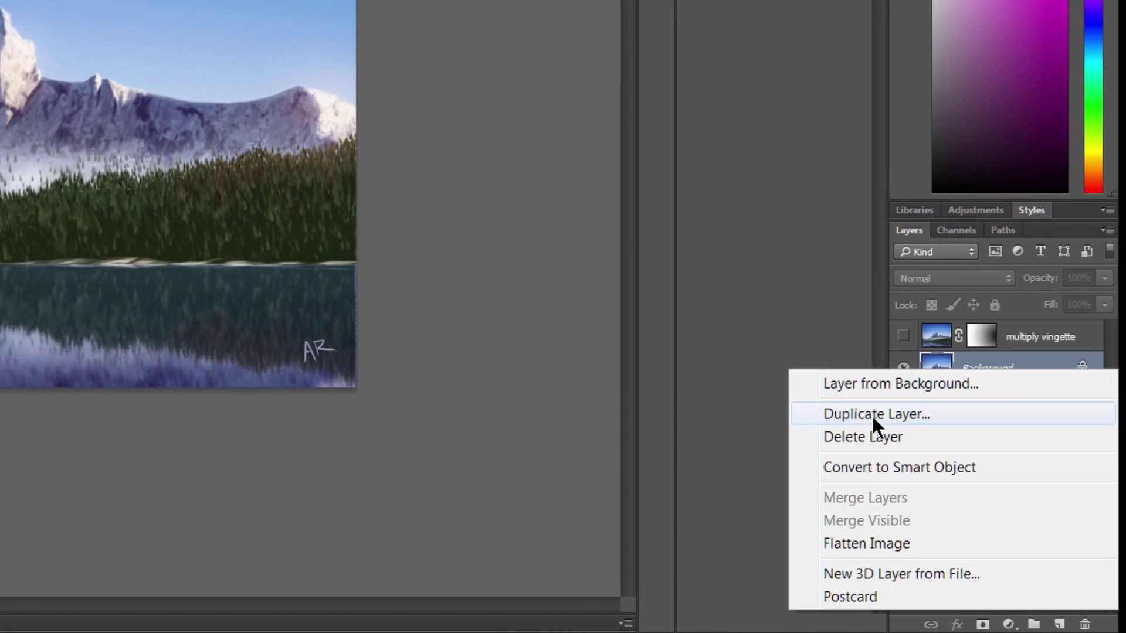
{"action": "left_click", "coordinate": [874, 400]}
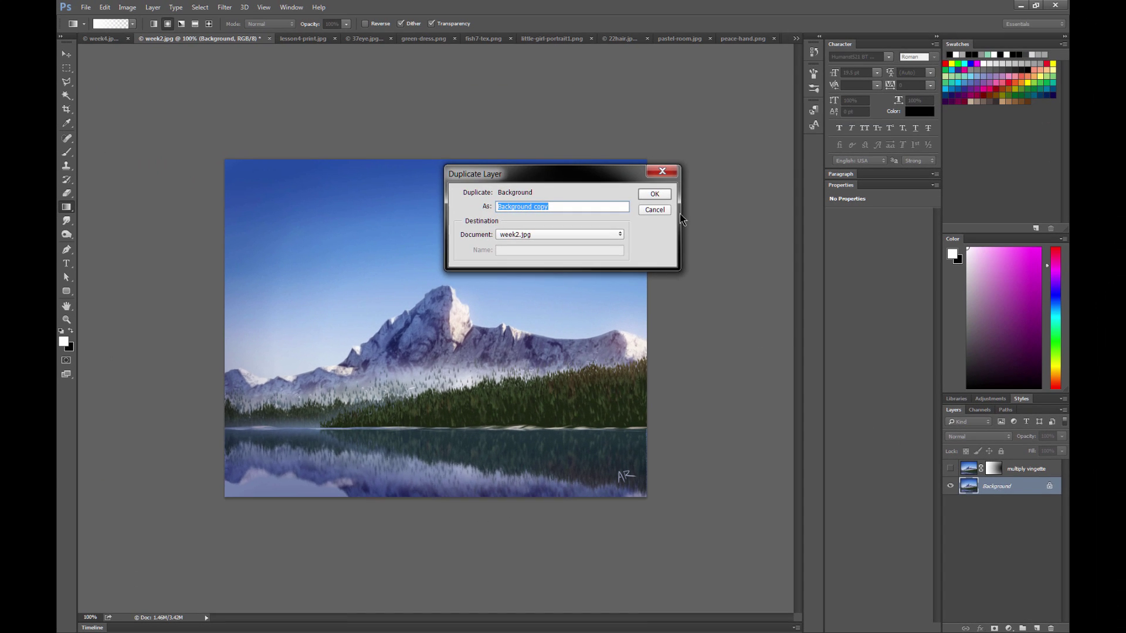
{"action": "key", "text": "Return"}
- Set Background copy to Multiply and toggle its visibility to compare the darkening
{"action": "left_click", "coordinate": [968, 438]}
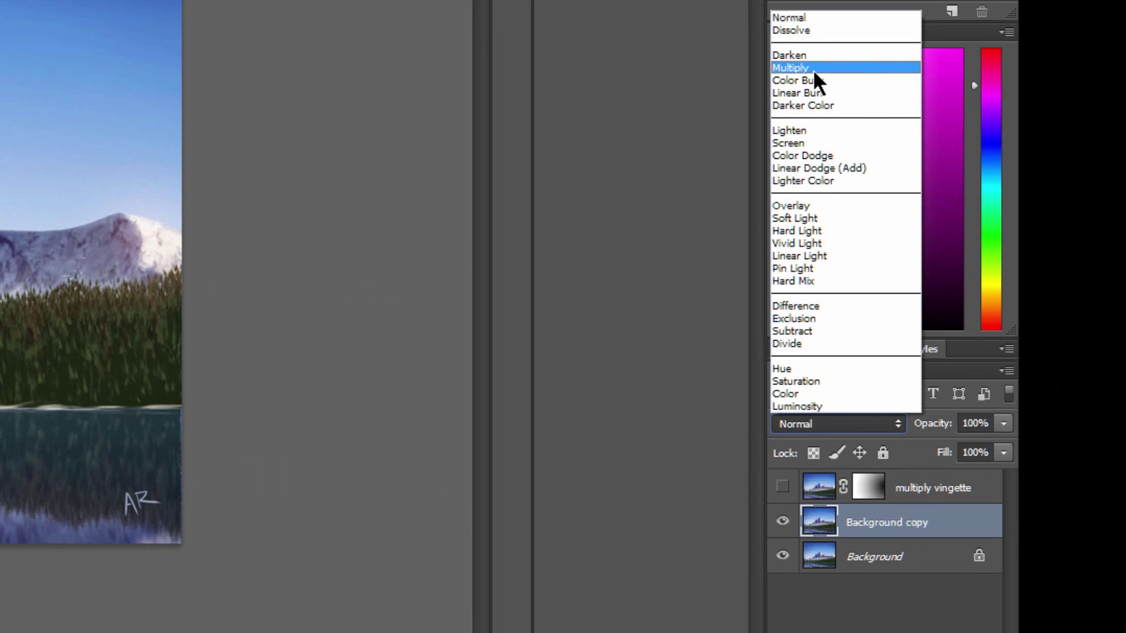
{"action": "left_click", "coordinate": [813, 68]}
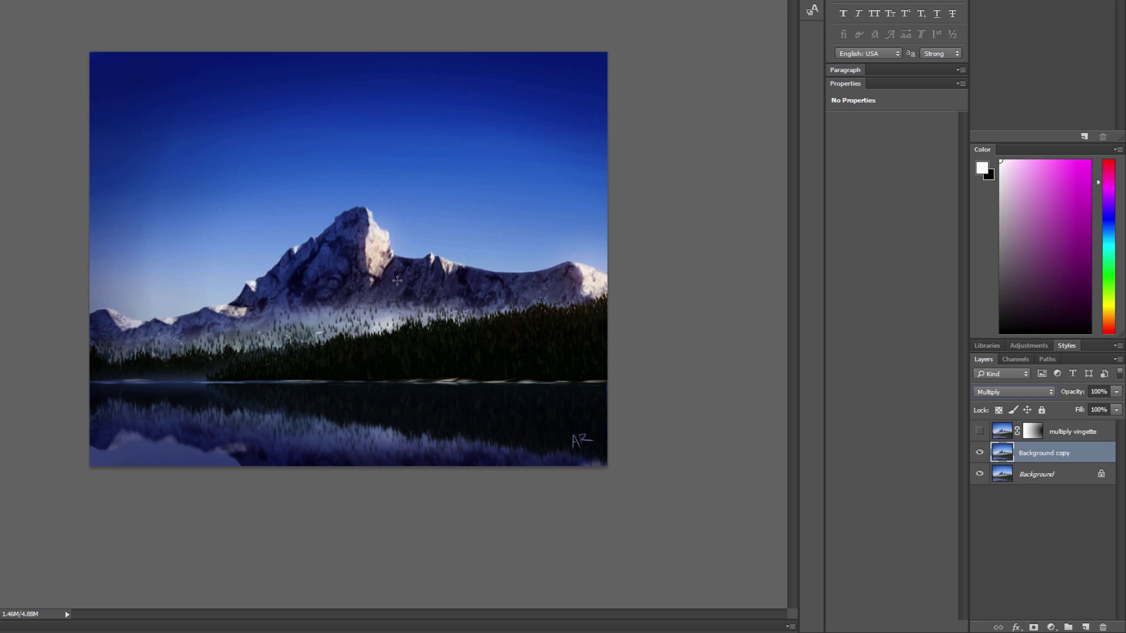
{"action": "left_click", "coordinate": [979, 452]}
{"action": "left_click", "coordinate": [979, 453]}
{"action": "left_click", "coordinate": [979, 453]}
{"action": "left_click", "coordinate": [979, 453]}
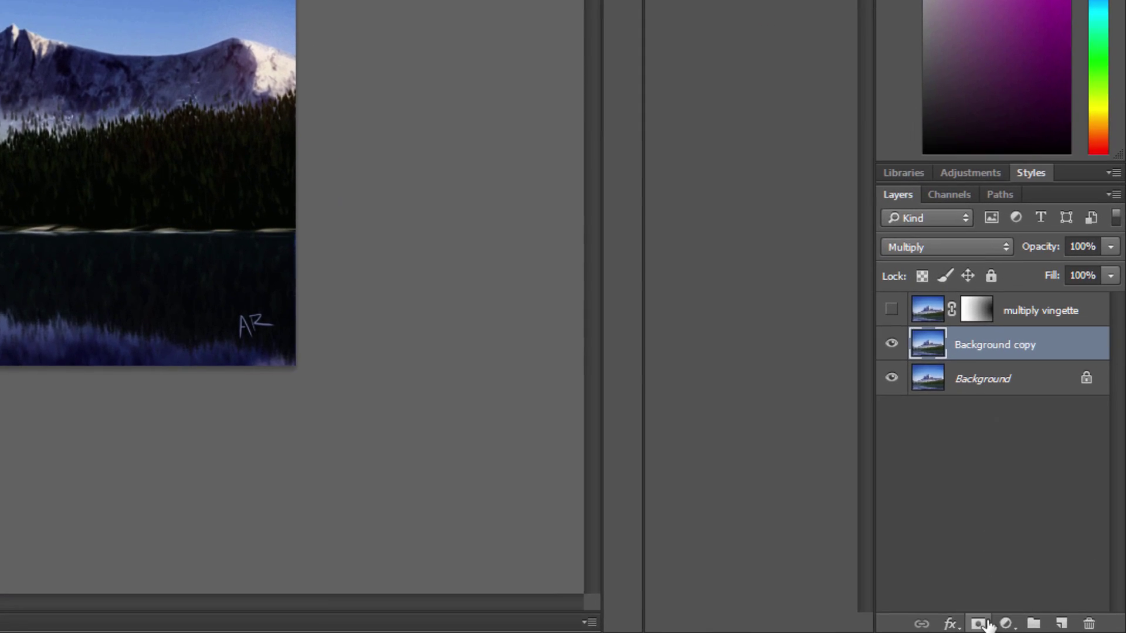
- Add a layer mask to Background copy and fill it with a Gradient Tool drag across the painting
{"action": "left_click", "coordinate": [976, 625]}
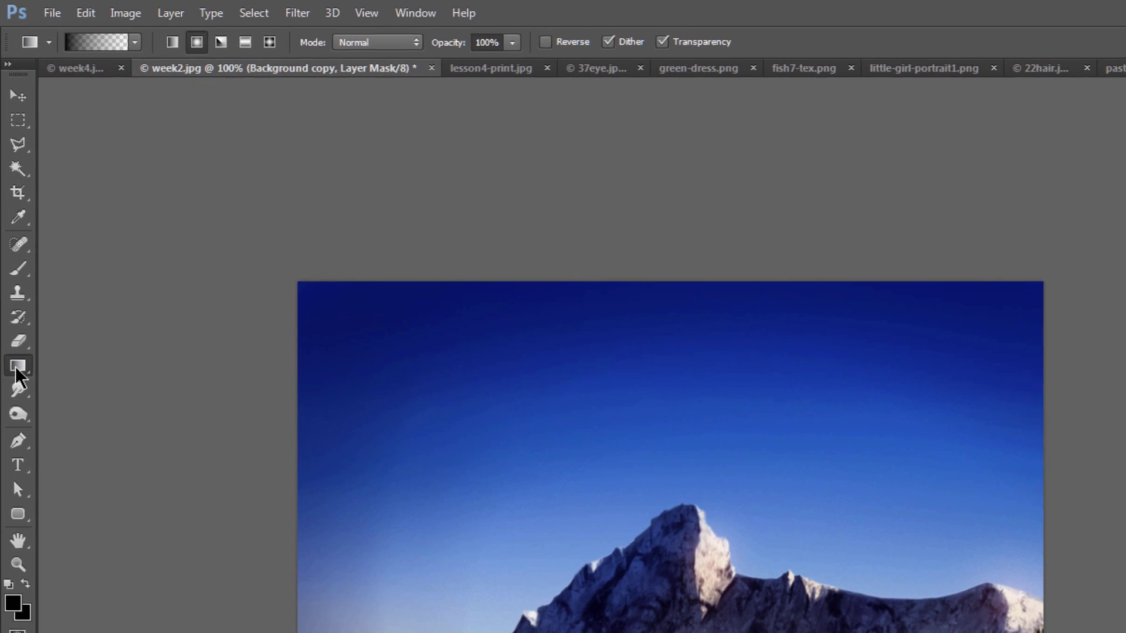
{"action": "left_click", "coordinate": [46, 282]}
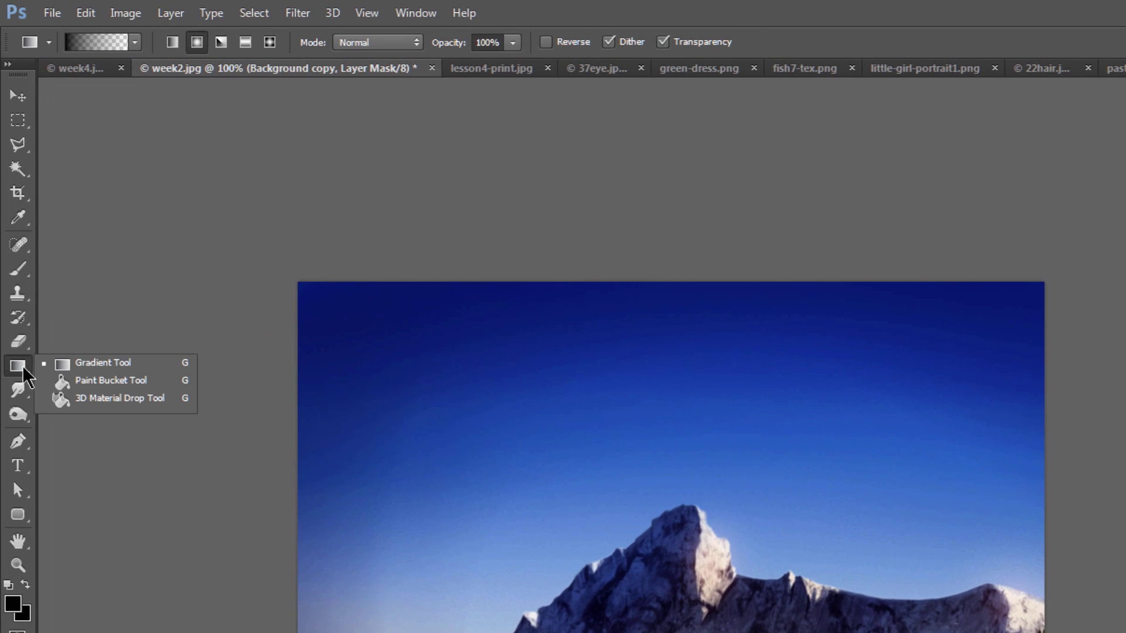
{"action": "left_click", "coordinate": [92, 364]}
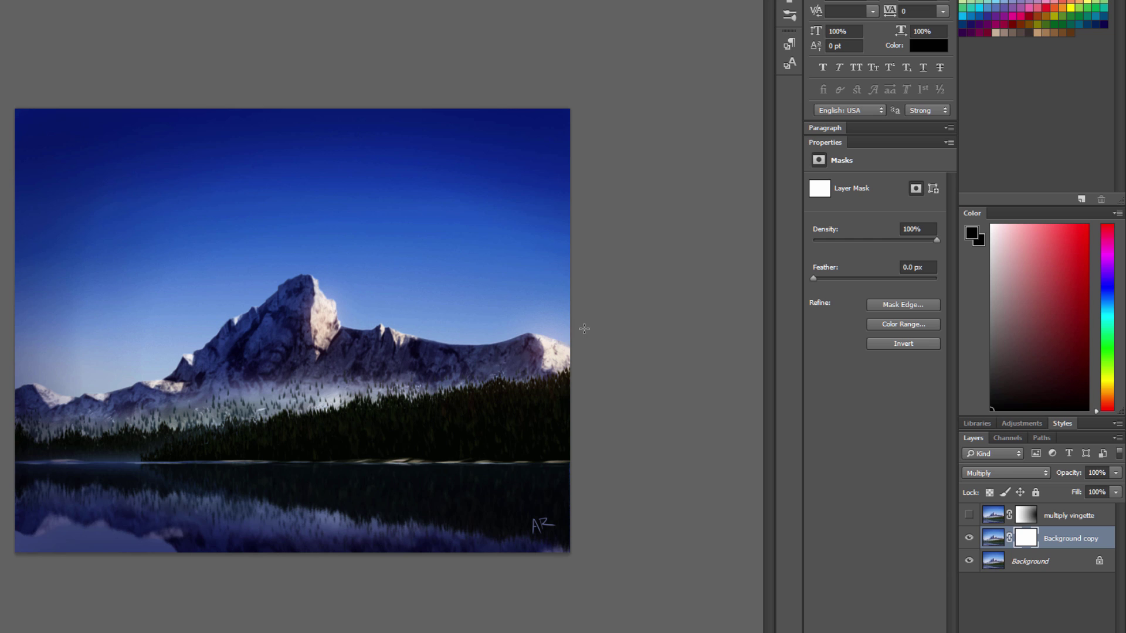
{"action": "left_click_drag", "start_coordinate": [584, 329], "coordinate": [152, 360]}
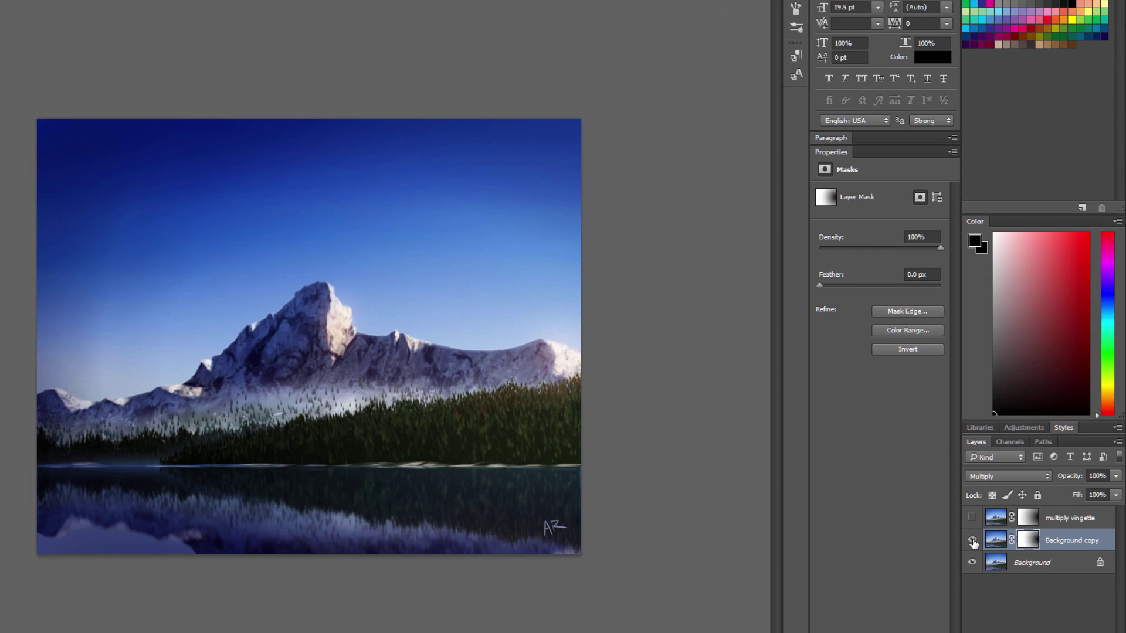
- Toggle the masked Multiply copy on and off to compare the faded effect
{"action": "left_click", "coordinate": [926, 511]}
{"action": "left_click", "coordinate": [973, 540]}
{"action": "left_click", "coordinate": [972, 540]}
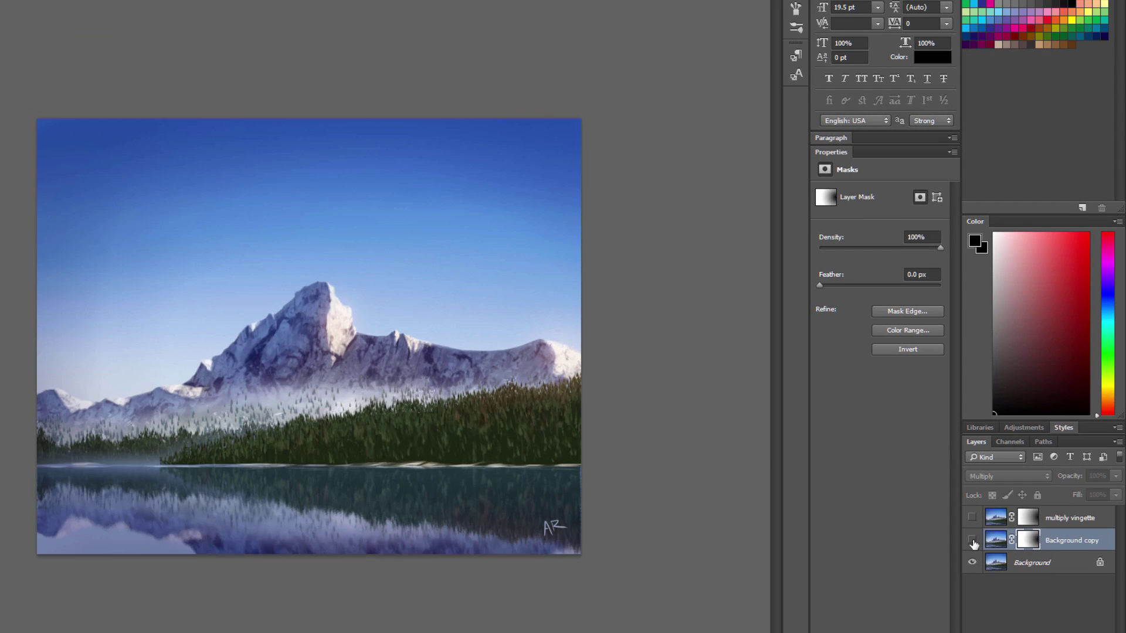
{"action": "left_click", "coordinate": [972, 540]}
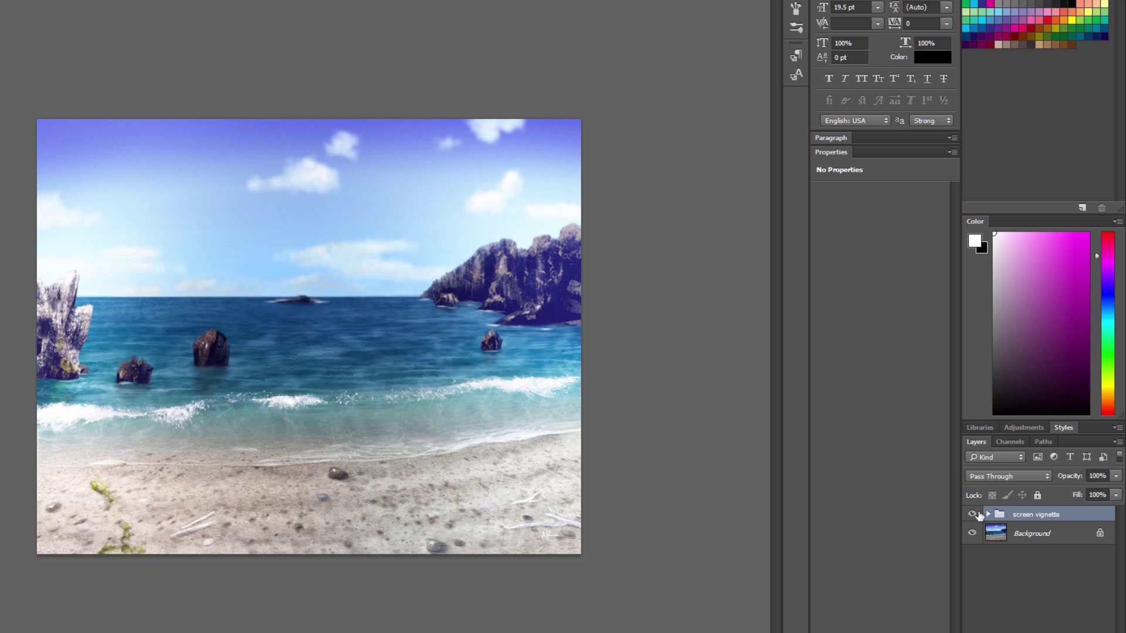
- Compare the beach with and without the screen vignette group, leaving the group hidden
{"action": "left_click", "coordinate": [972, 514]}
{"action": "left_click", "coordinate": [973, 514]}
{"action": "left_click", "coordinate": [972, 514]}
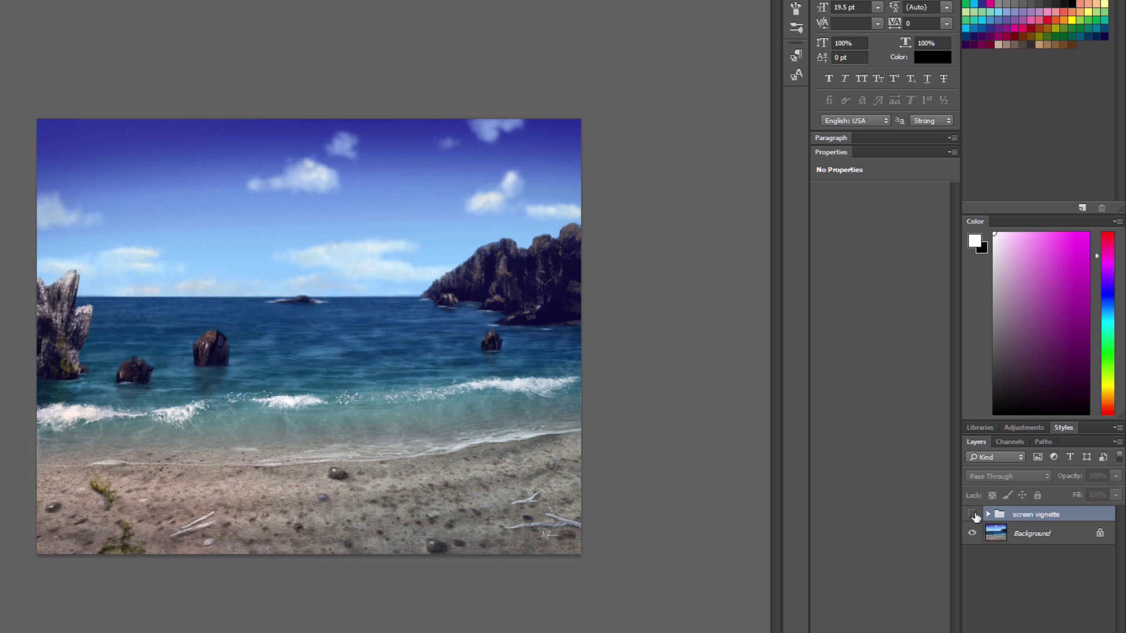
{"action": "left_click", "coordinate": [972, 514]}
{"action": "left_click", "coordinate": [972, 514]}
{"action": "left_click", "coordinate": [972, 515]}
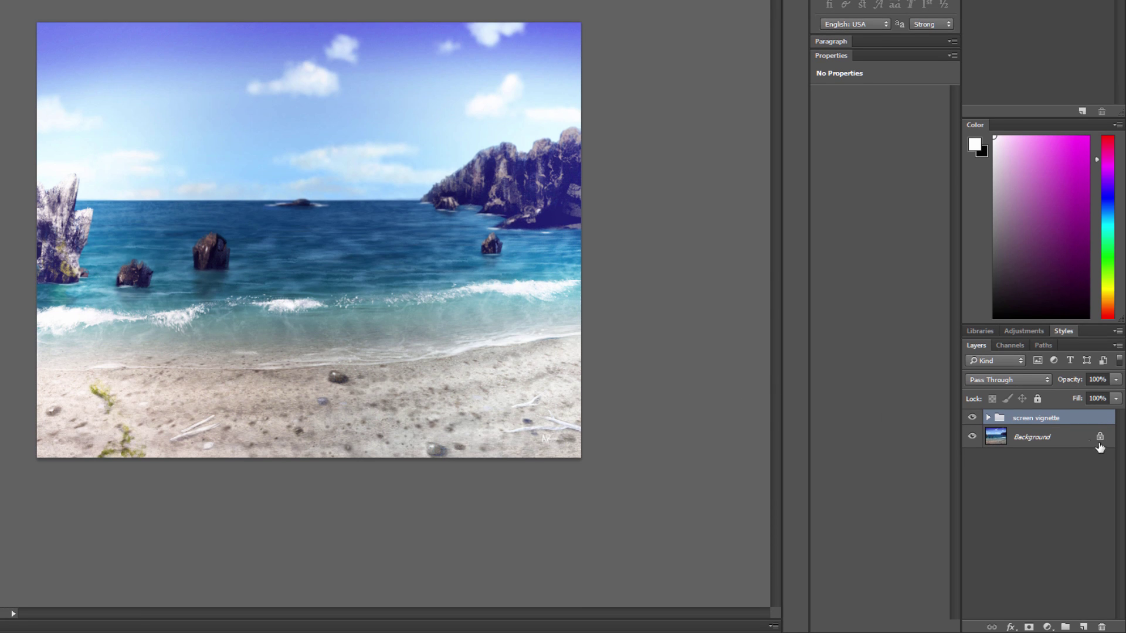
{"action": "left_click", "coordinate": [972, 417]}
- Duplicate the beach Background layer and blend the copy in Screen mode
{"action": "left_click", "coordinate": [1023, 441]}
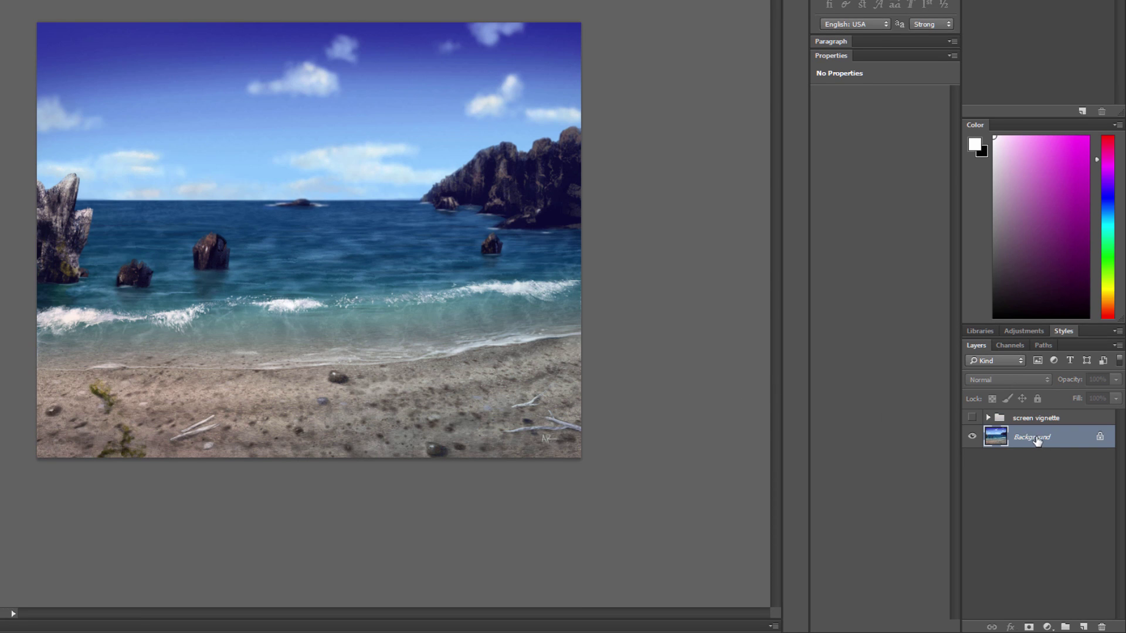
{"action": "right_click", "coordinate": [1025, 438]}
{"action": "left_click", "coordinate": [965, 470]}
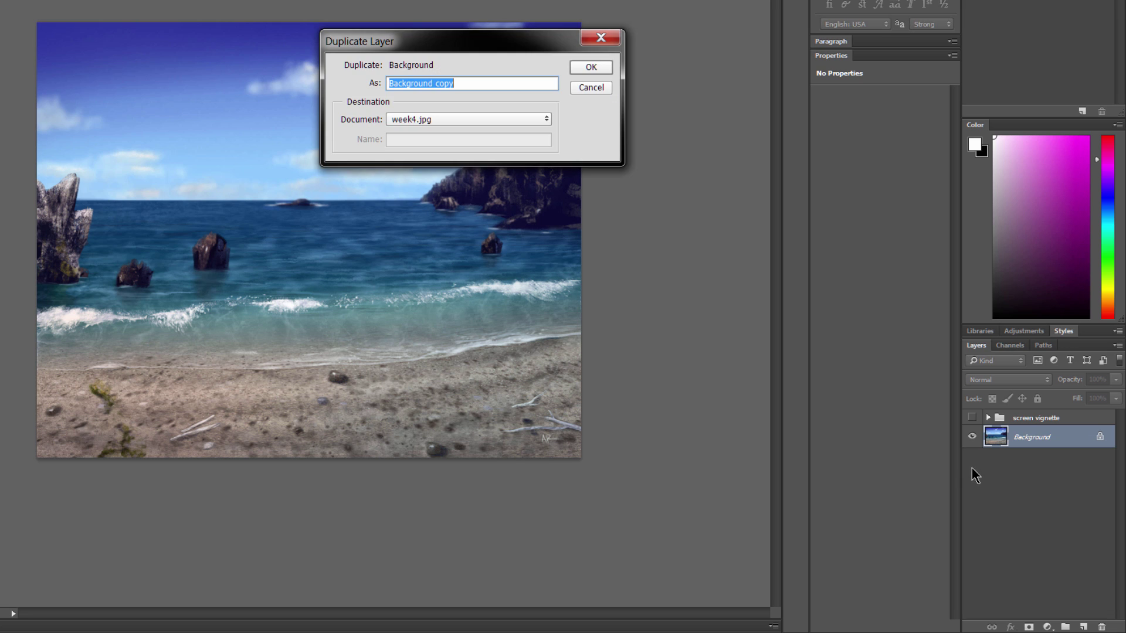
{"action": "key", "text": "Return"}
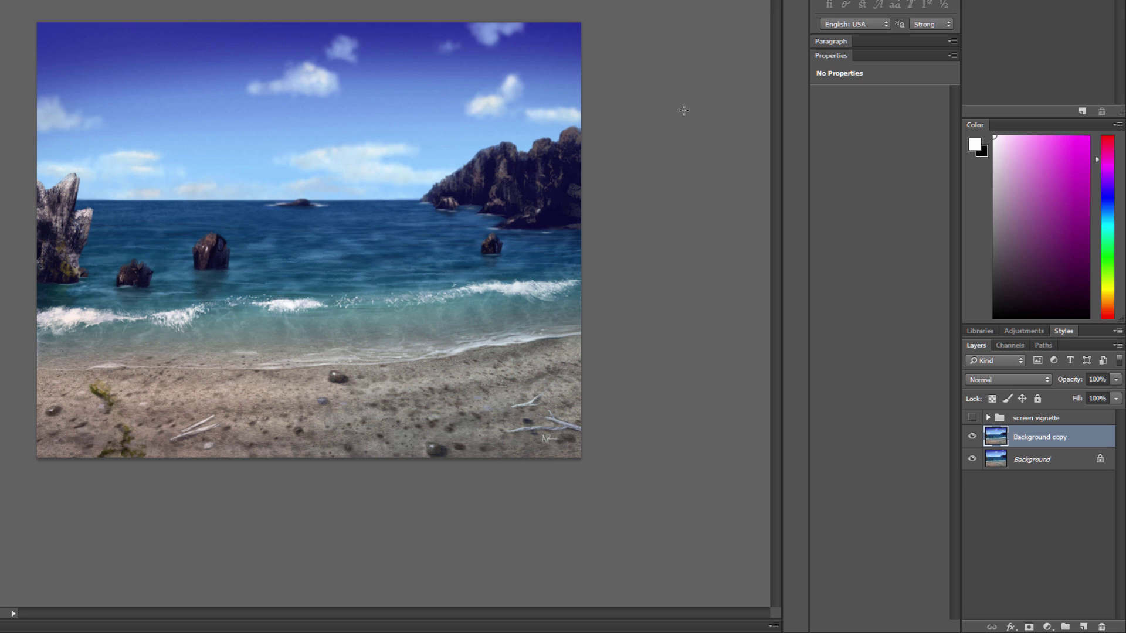
{"action": "left_click", "coordinate": [994, 380]}
{"action": "left_click", "coordinate": [983, 197]}
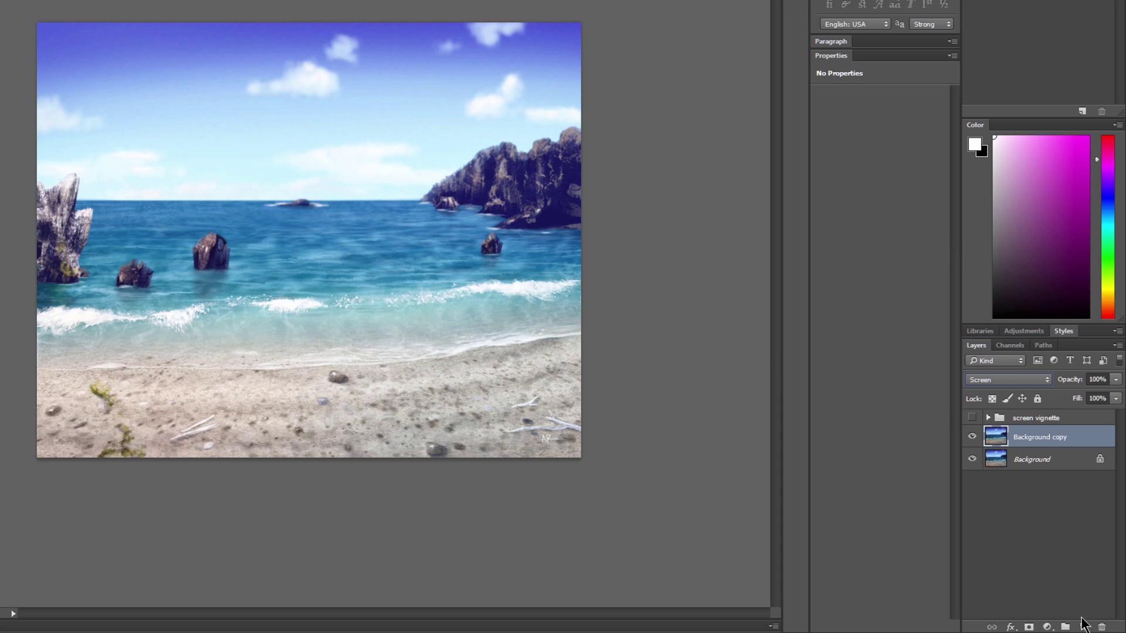
- Add a gradient-filled layer mask to the Screen copy, then toggle it to compare
{"action": "left_click", "coordinate": [1028, 626]}
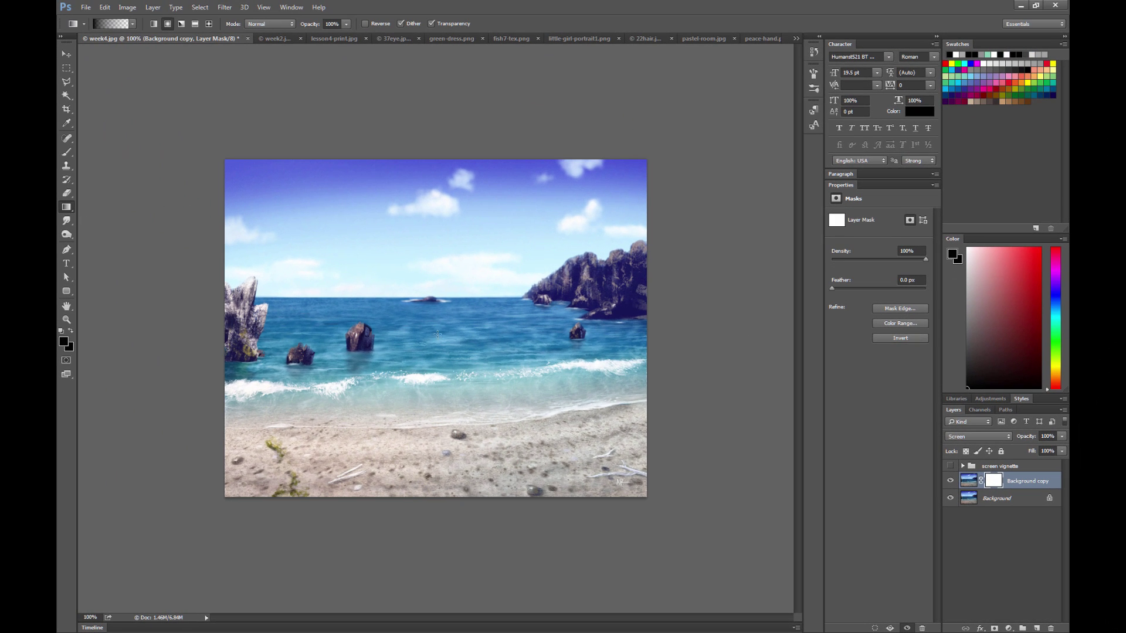
{"action": "left_click_drag", "start_coordinate": [463, 314], "coordinate": [571, 217]}
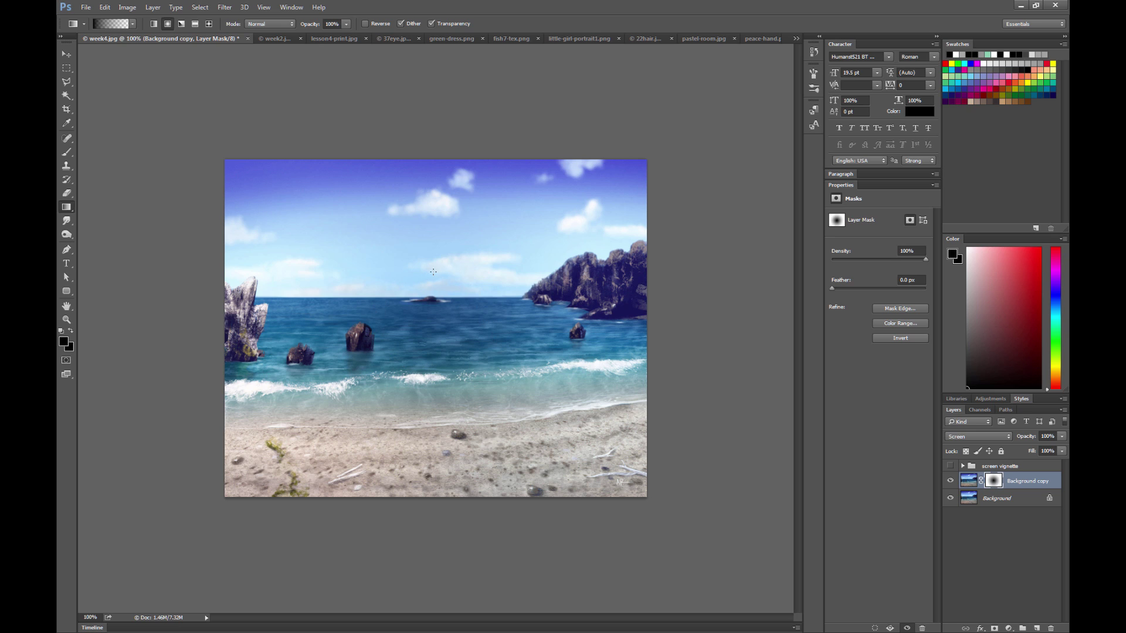
{"action": "left_click", "coordinate": [951, 481]}
{"action": "left_click", "coordinate": [950, 481]}
{"action": "left_click", "coordinate": [951, 481]}
{"action": "left_click", "coordinate": [950, 481]}
{"action": "left_click", "coordinate": [950, 481]}
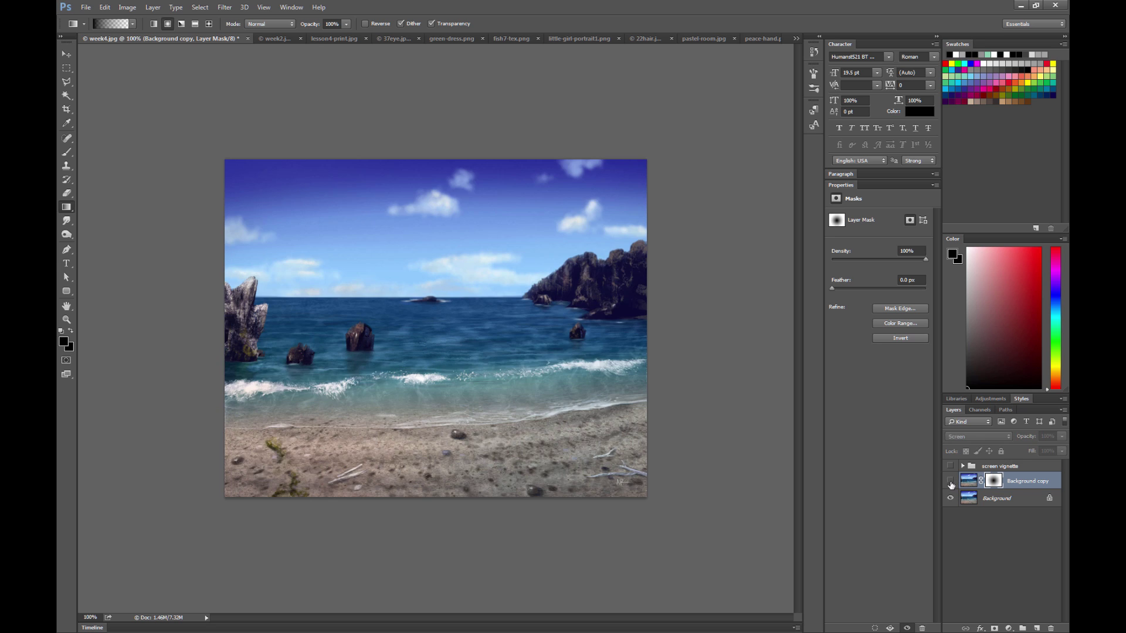
{"action": "left_click", "coordinate": [951, 480]}
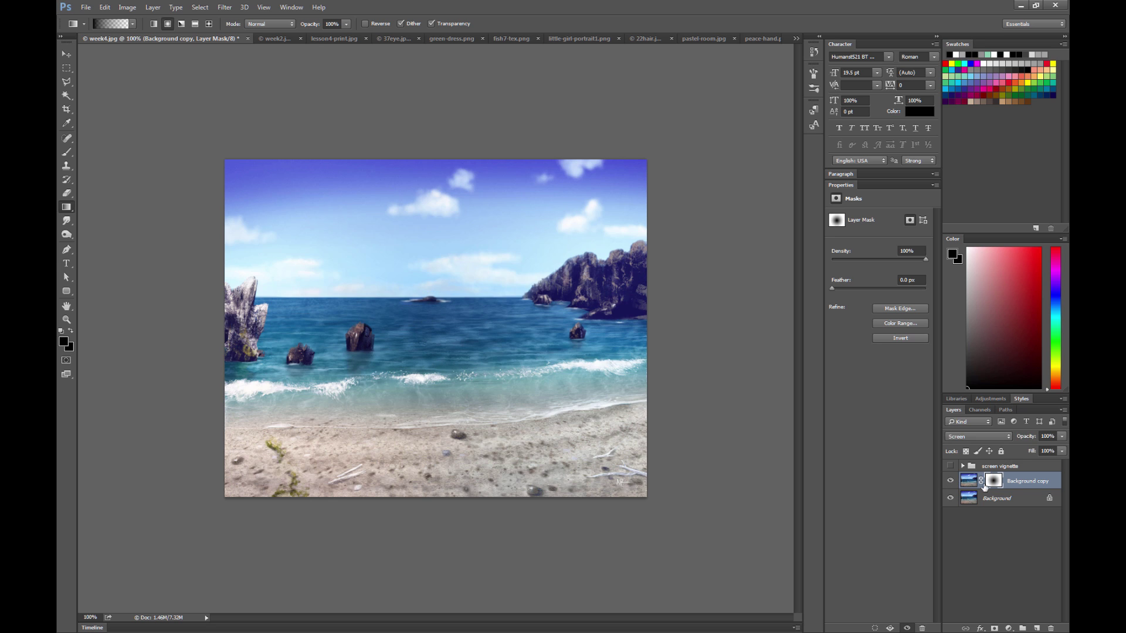
- Duplicate the masked Screen copy twice, creating Background copy 2 and Background copy 3
{"action": "right_click", "coordinate": [1014, 483]}
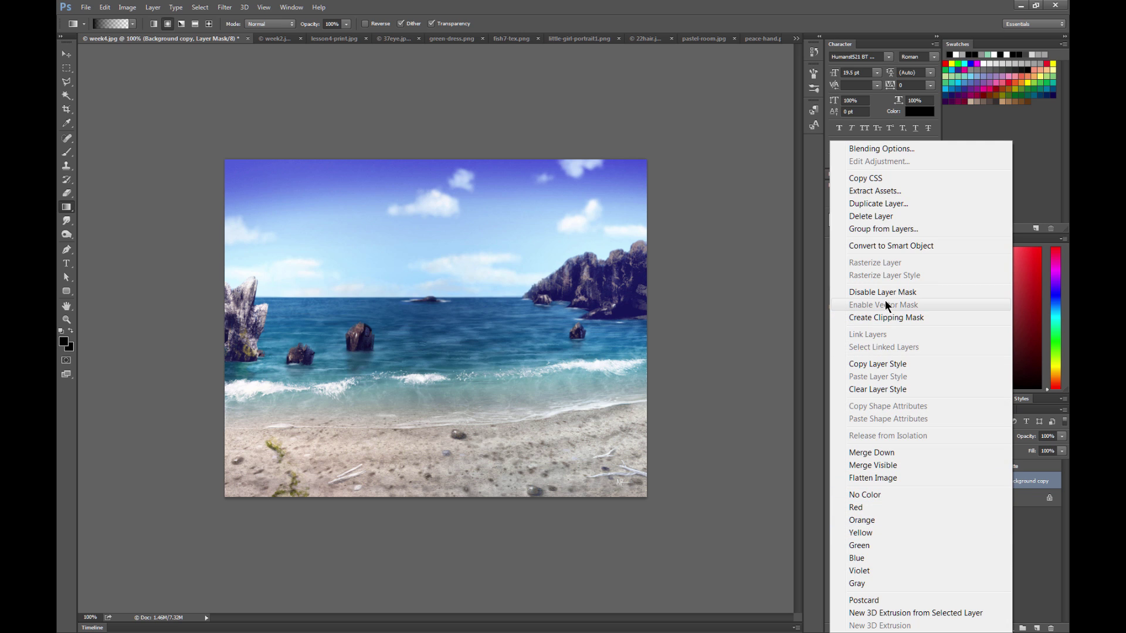
{"action": "left_click", "coordinate": [887, 203]}
{"action": "key", "text": "Return"}
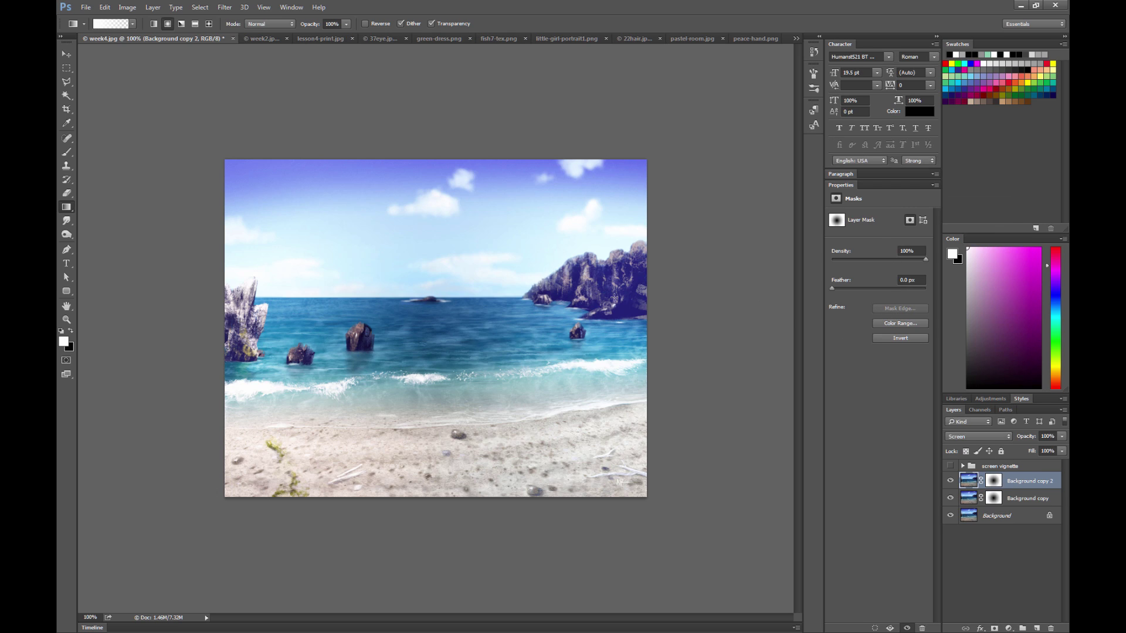
{"action": "right_click", "coordinate": [1013, 484]}
{"action": "left_click", "coordinate": [894, 205]}
{"action": "key", "text": "Return"}
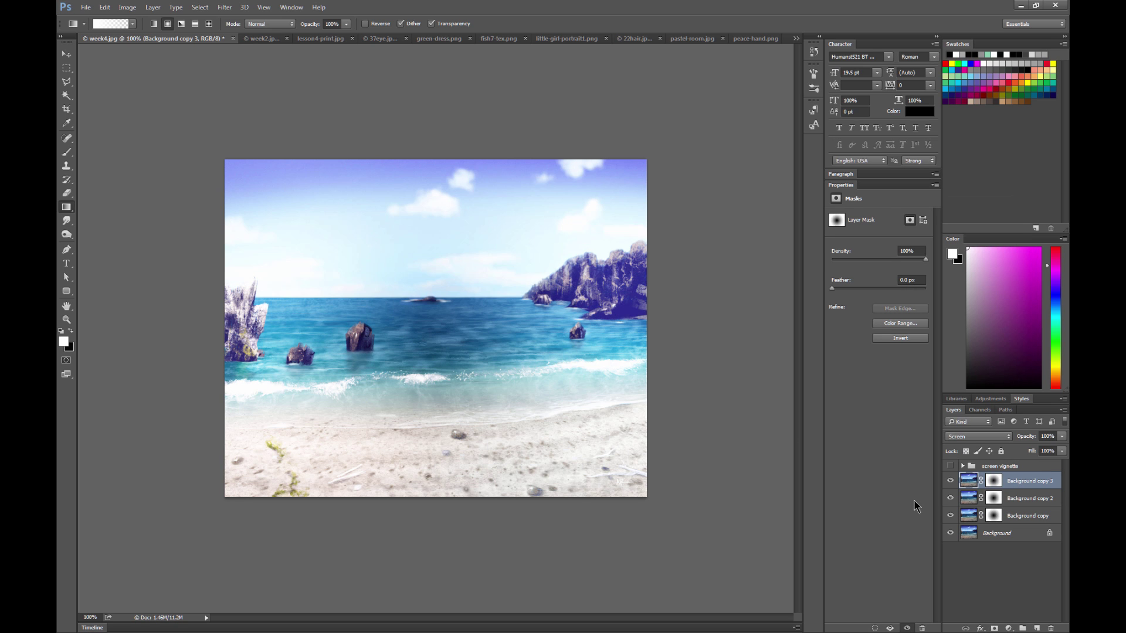
- Delete the screen vignette group and all copy layers, leaving only the Background
{"action": "left_click", "coordinate": [1009, 468]}
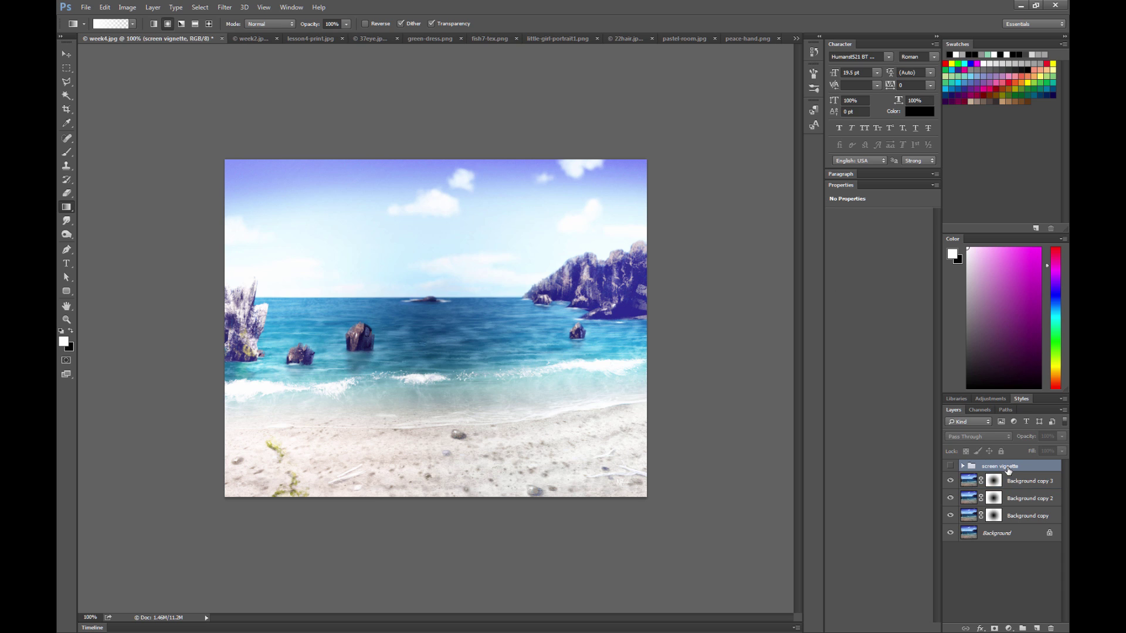
{"action": "left_click", "coordinate": [1016, 516], "text": "shift"}
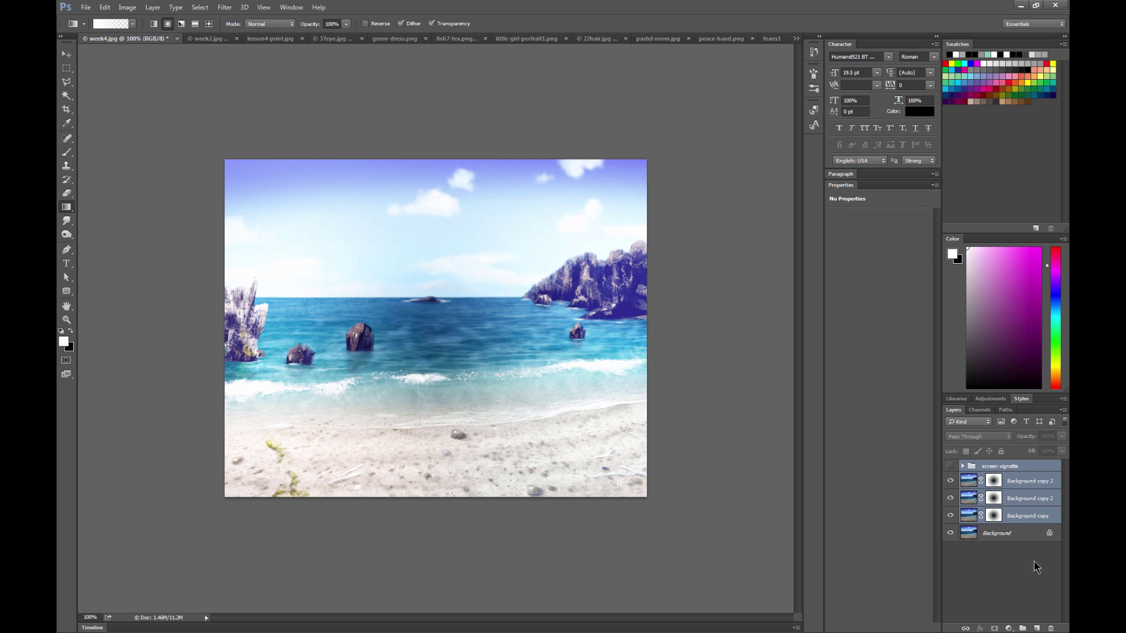
{"action": "left_click", "coordinate": [1049, 626]}
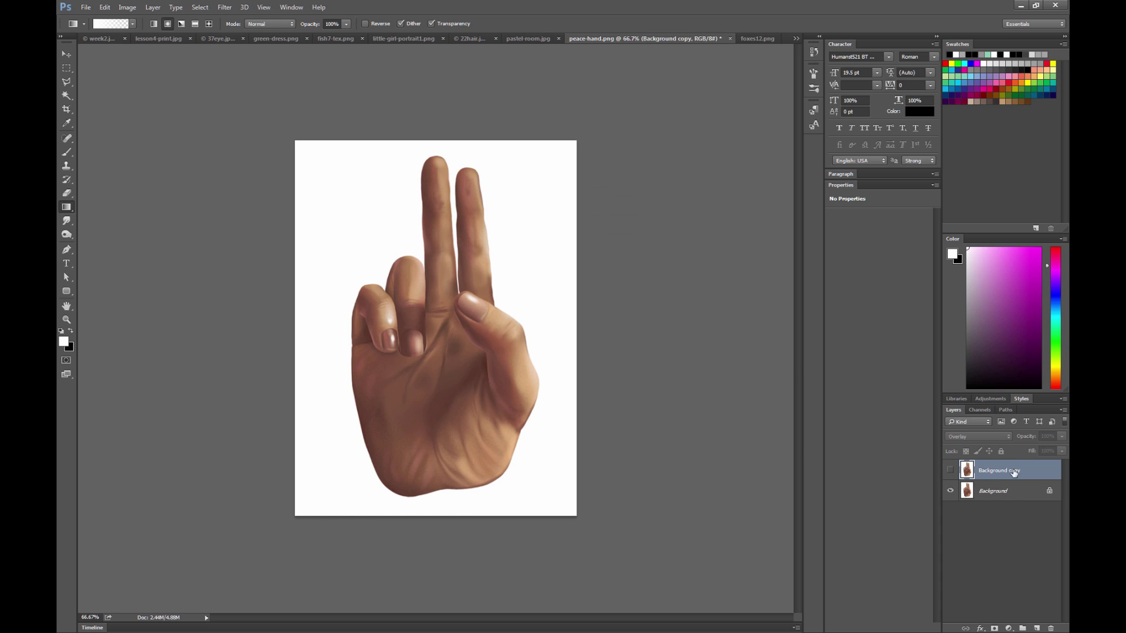
- Duplicate the hand painting's Background, blend the copy in Overlay, and toggle it to compare
{"action": "left_click", "coordinate": [990, 494]}
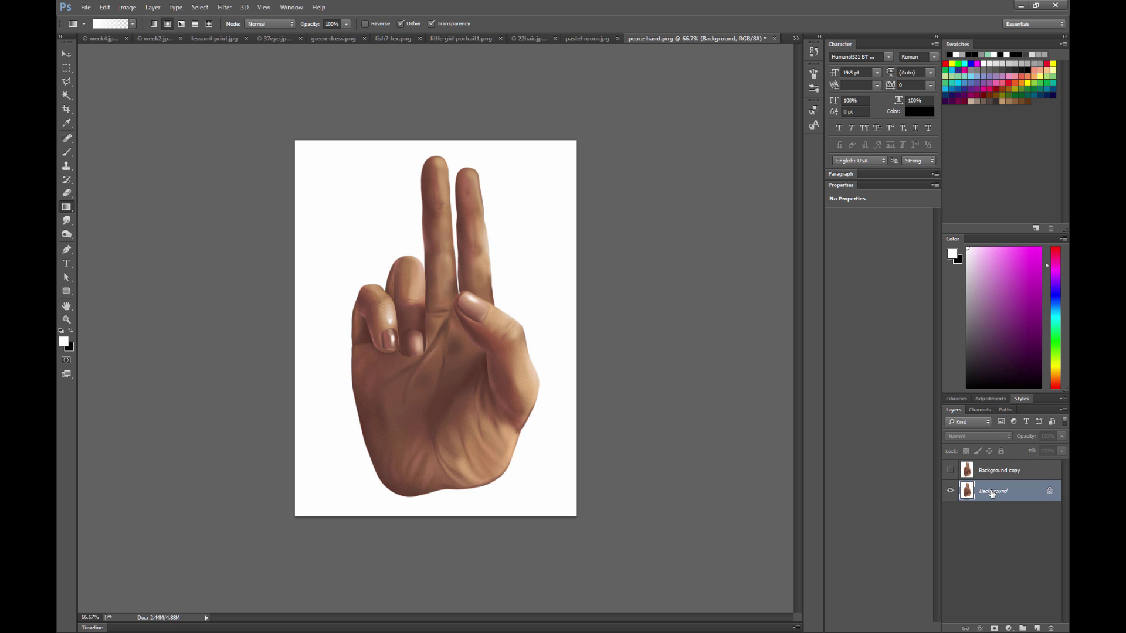
{"action": "right_click", "coordinate": [989, 492]}
{"action": "left_click", "coordinate": [968, 515]}
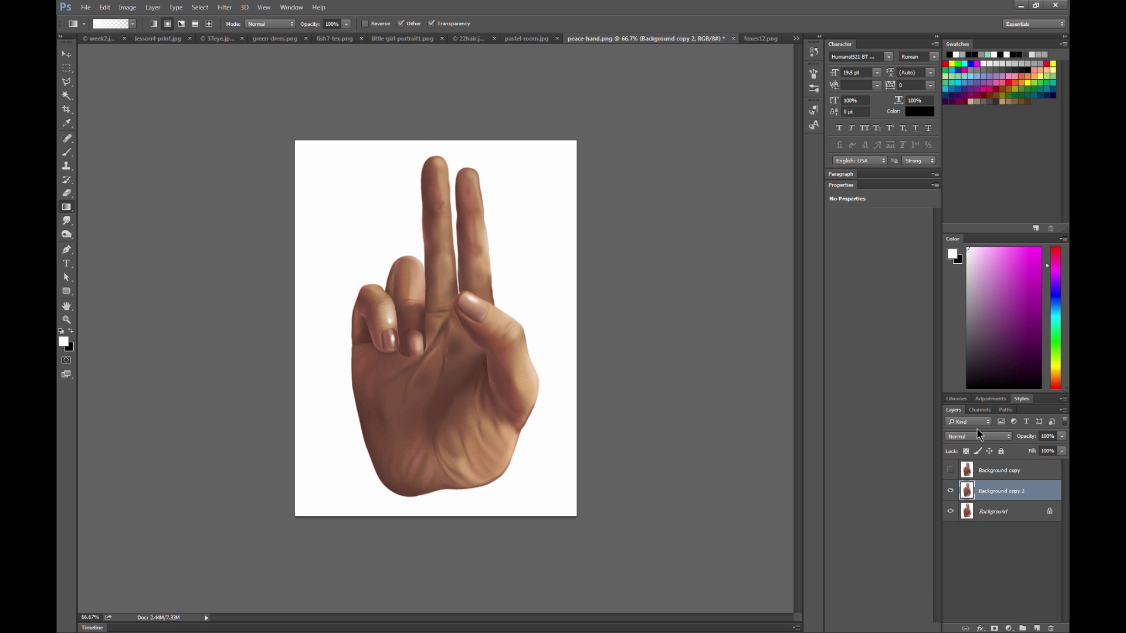
{"action": "left_click", "coordinate": [970, 437]}
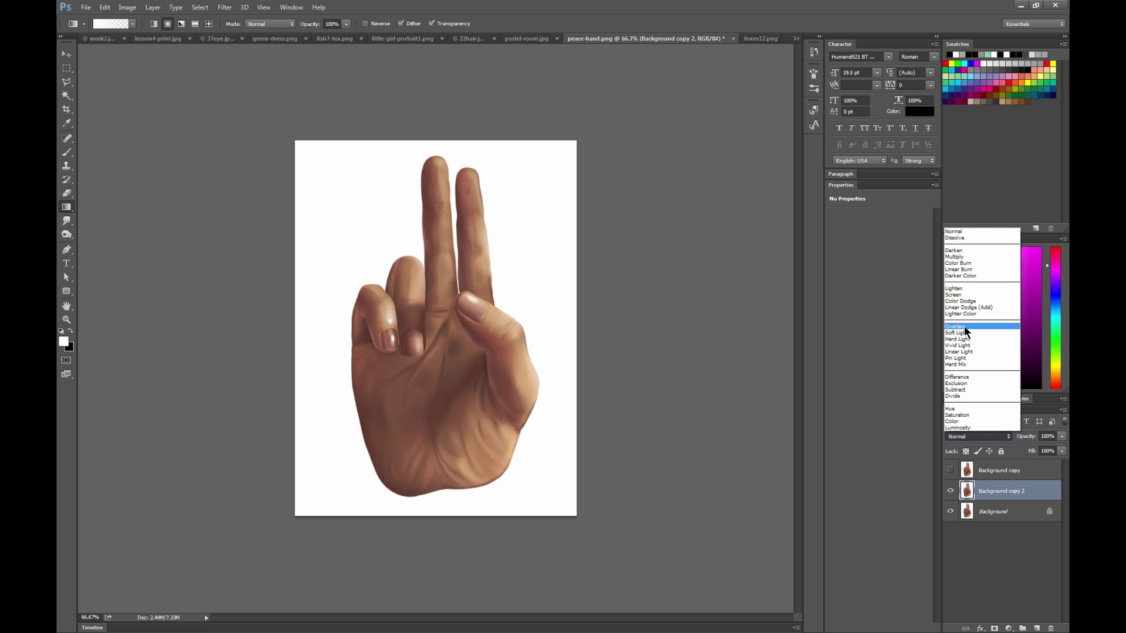
{"action": "left_click", "coordinate": [965, 327]}
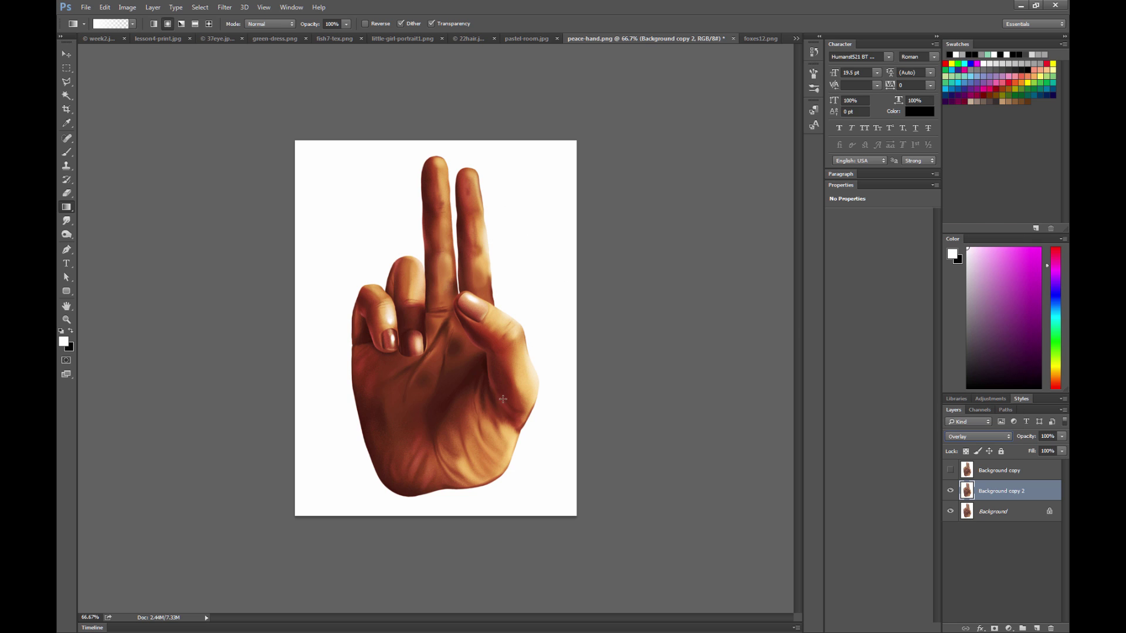
{"action": "left_click", "coordinate": [951, 492]}
{"action": "left_click", "coordinate": [951, 491]}
{"action": "left_click", "coordinate": [951, 492]}
{"action": "left_click", "coordinate": [951, 492]}
- Lower the Overlay copy's opacity to 55% and compare with and without it
{"action": "left_click", "coordinate": [1062, 438]}
{"action": "left_click_drag", "start_coordinate": [1060, 449], "coordinate": [1056, 450]}
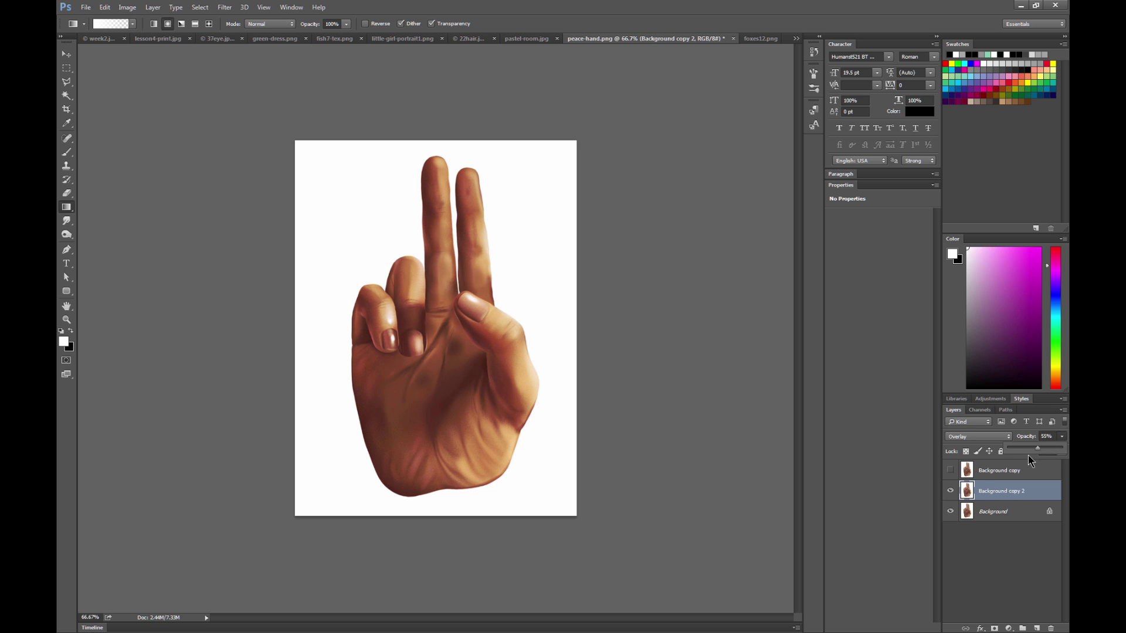
{"action": "left_click", "coordinate": [951, 491]}
{"action": "left_click", "coordinate": [951, 491]}
{"action": "left_click", "coordinate": [950, 491]}
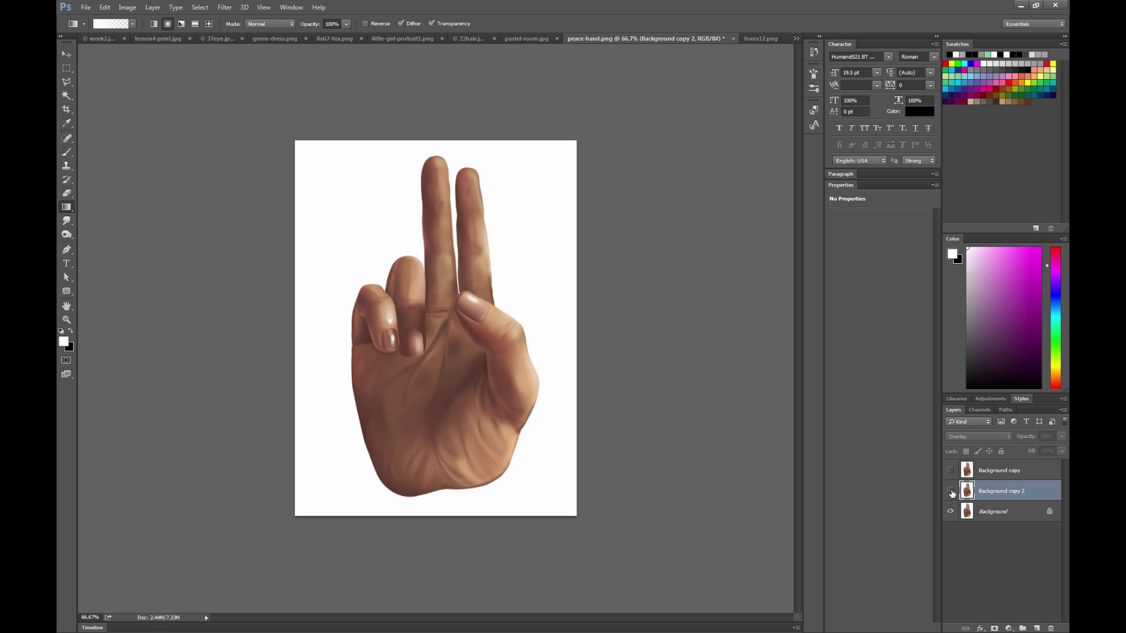
{"action": "left_click", "coordinate": [951, 491]}
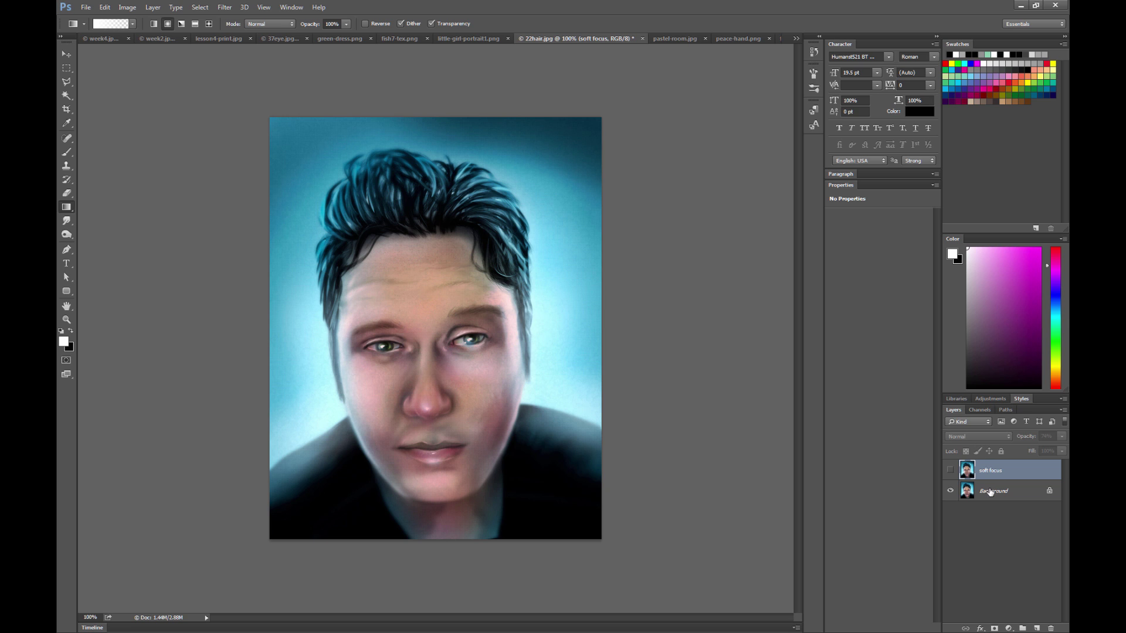
- Duplicate the portrait's Background and apply a 7.2 px Gaussian Blur to the copy
{"action": "left_click", "coordinate": [991, 492]}
{"action": "right_click", "coordinate": [989, 491]}
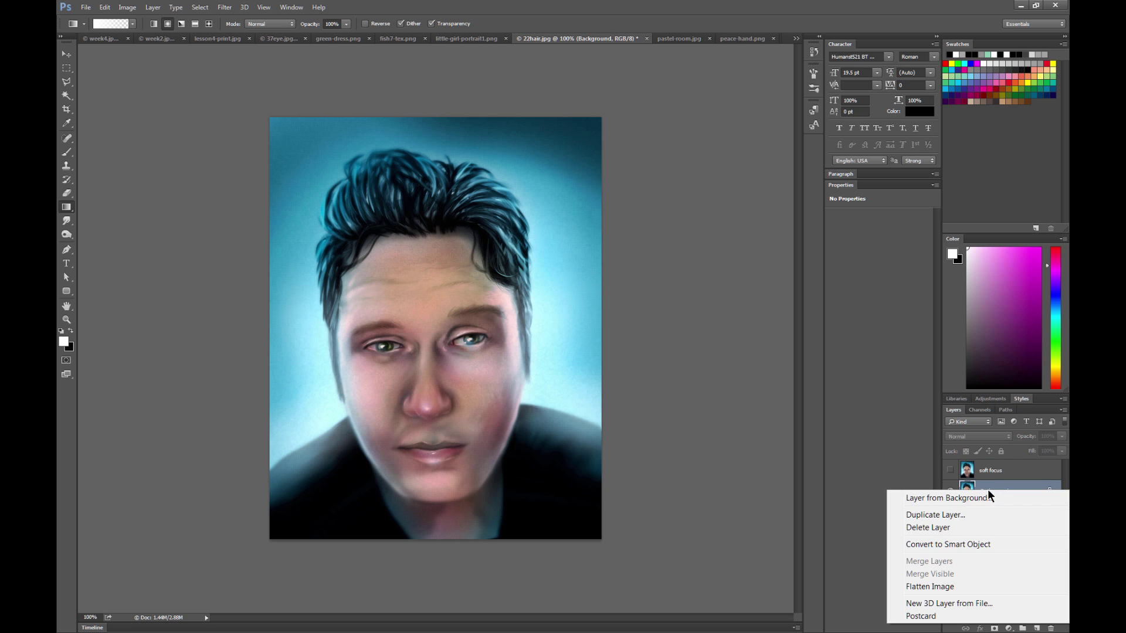
{"action": "left_click", "coordinate": [950, 513]}
{"action": "left_click", "coordinate": [654, 194]}
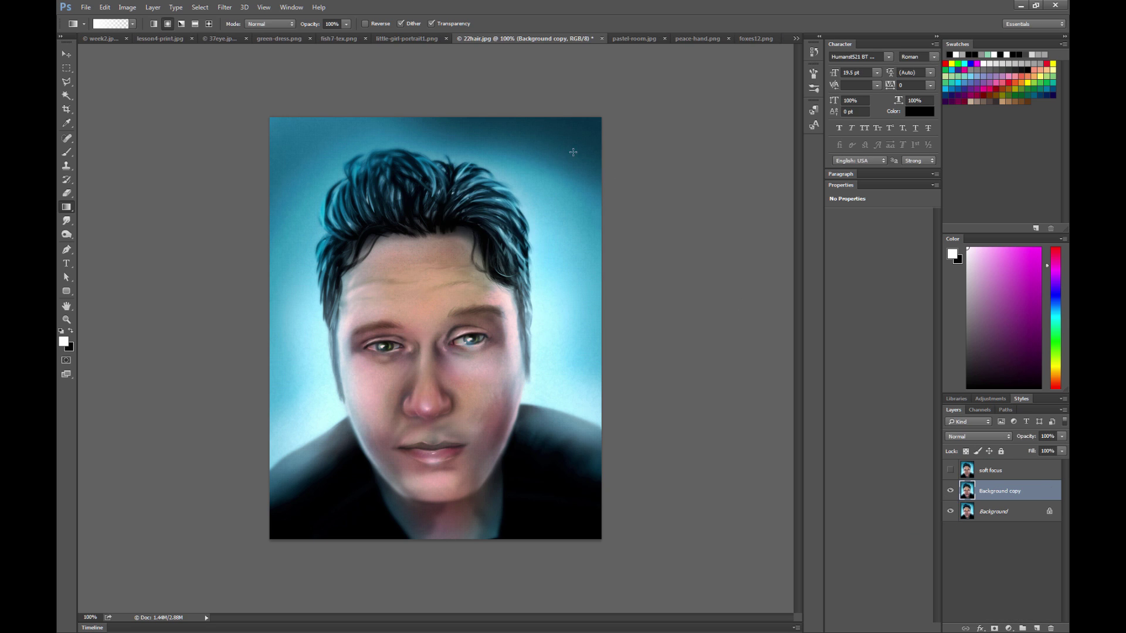
{"action": "left_click", "coordinate": [225, 8]}
{"action": "mouse_move", "coordinate": [283, 153]}
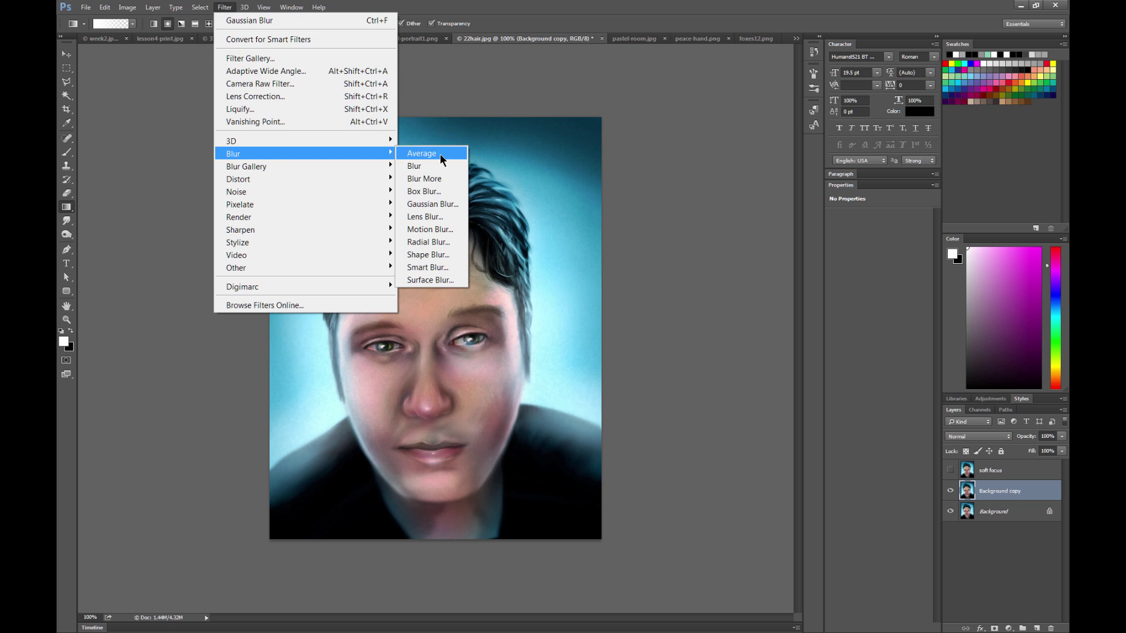
{"action": "left_click", "coordinate": [437, 202]}
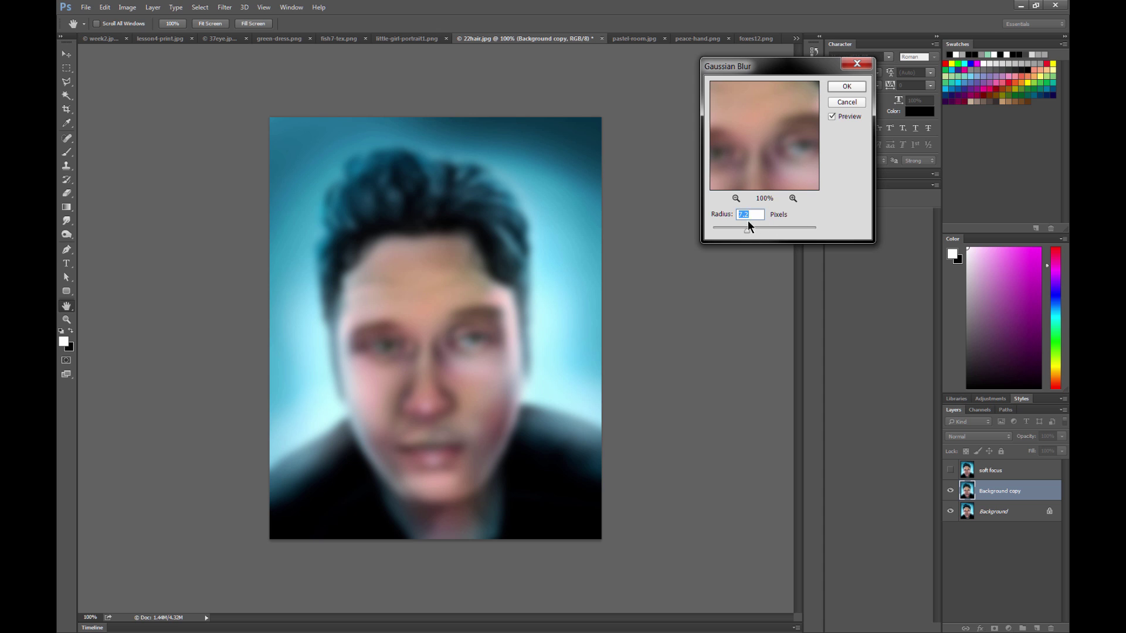
{"action": "left_click", "coordinate": [847, 88]}
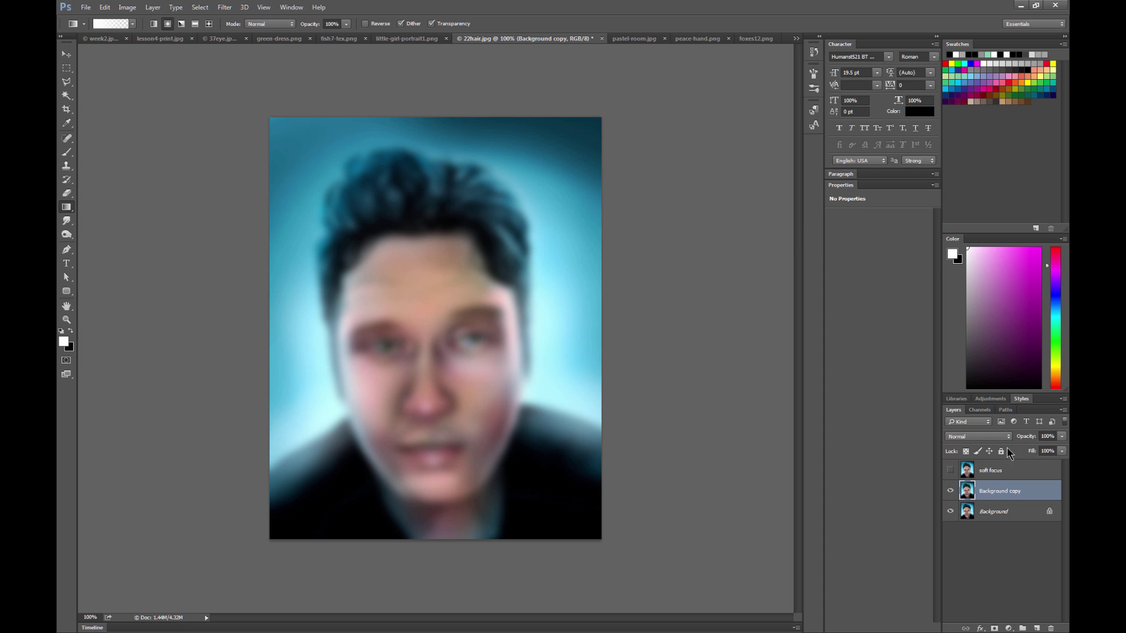
- Blend the blurred copy in Overlay at 70% opacity, toggling it to compare
{"action": "left_click", "coordinate": [968, 437]}
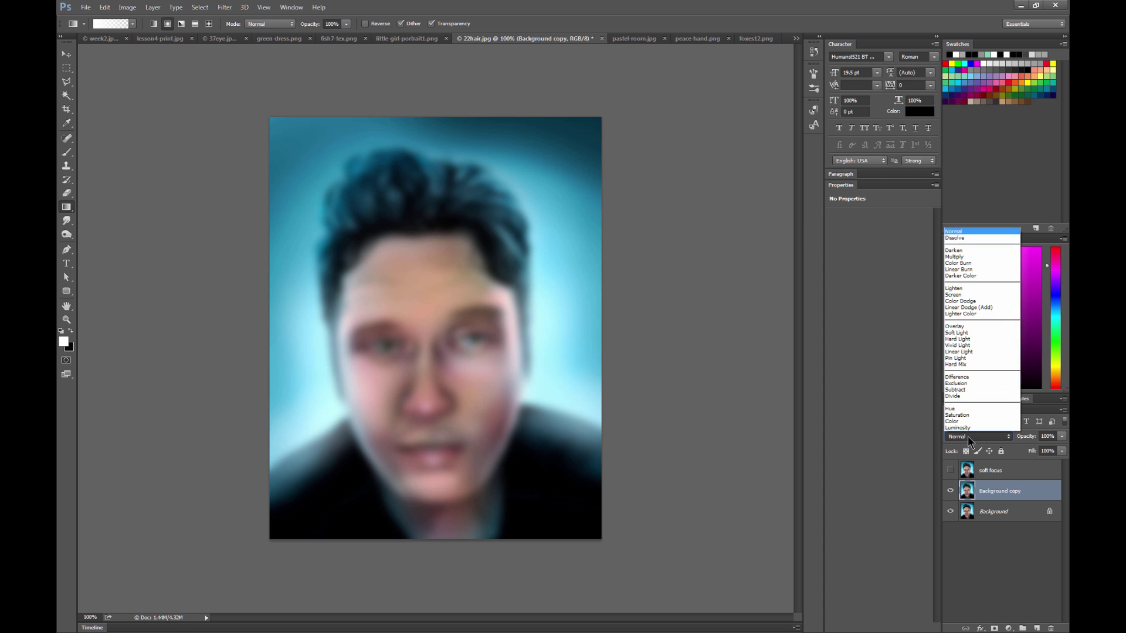
{"action": "left_click", "coordinate": [970, 327]}
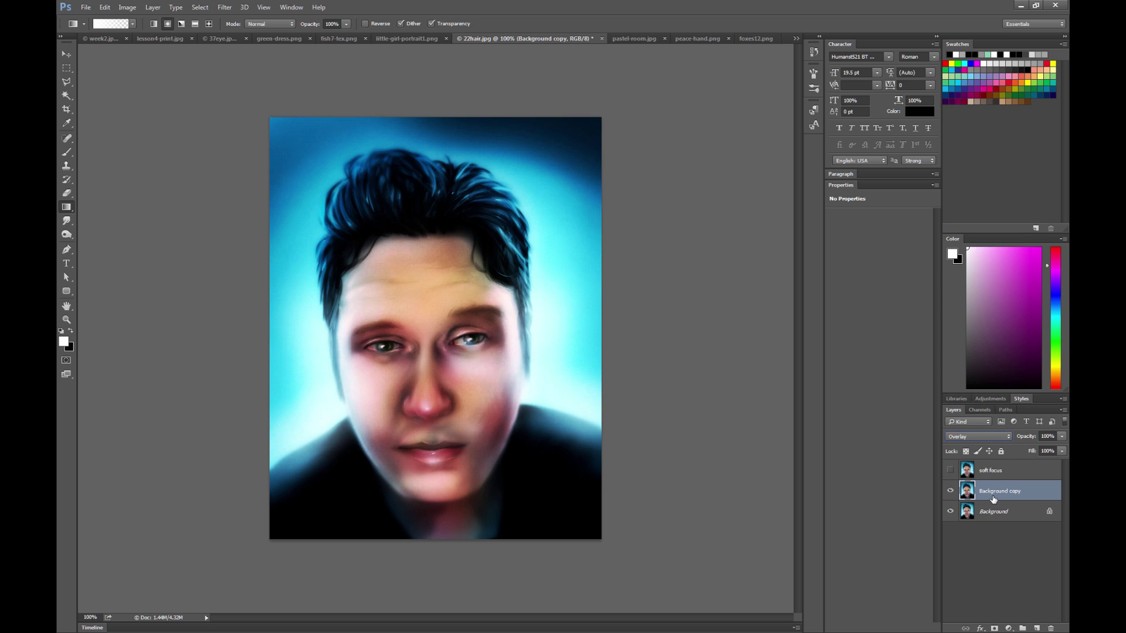
{"action": "left_click", "coordinate": [950, 491]}
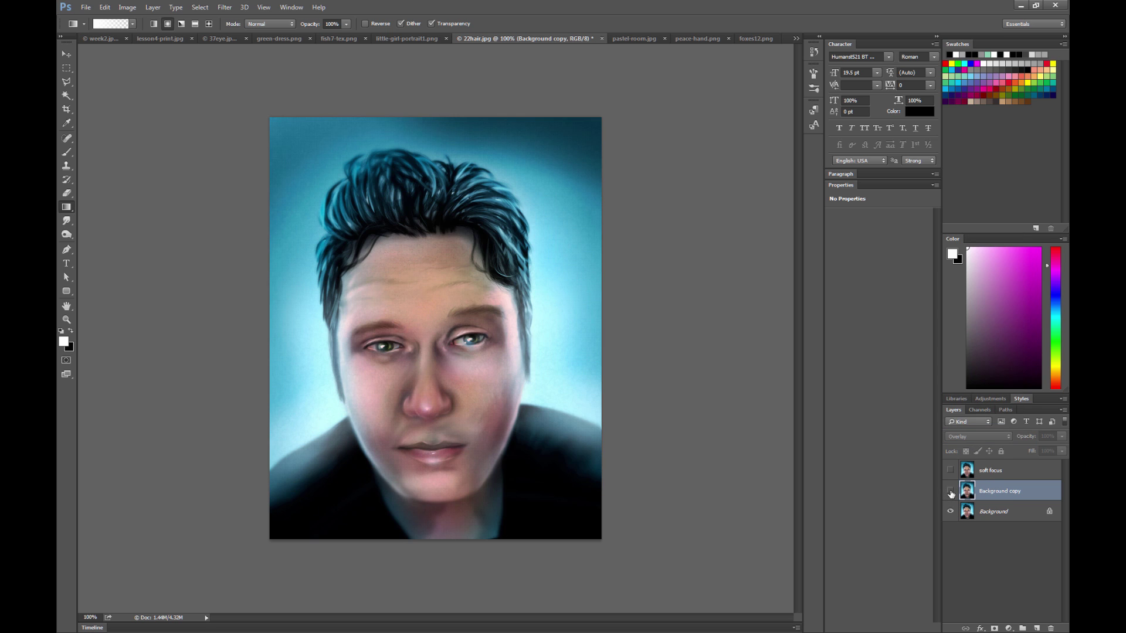
{"action": "left_click", "coordinate": [950, 491]}
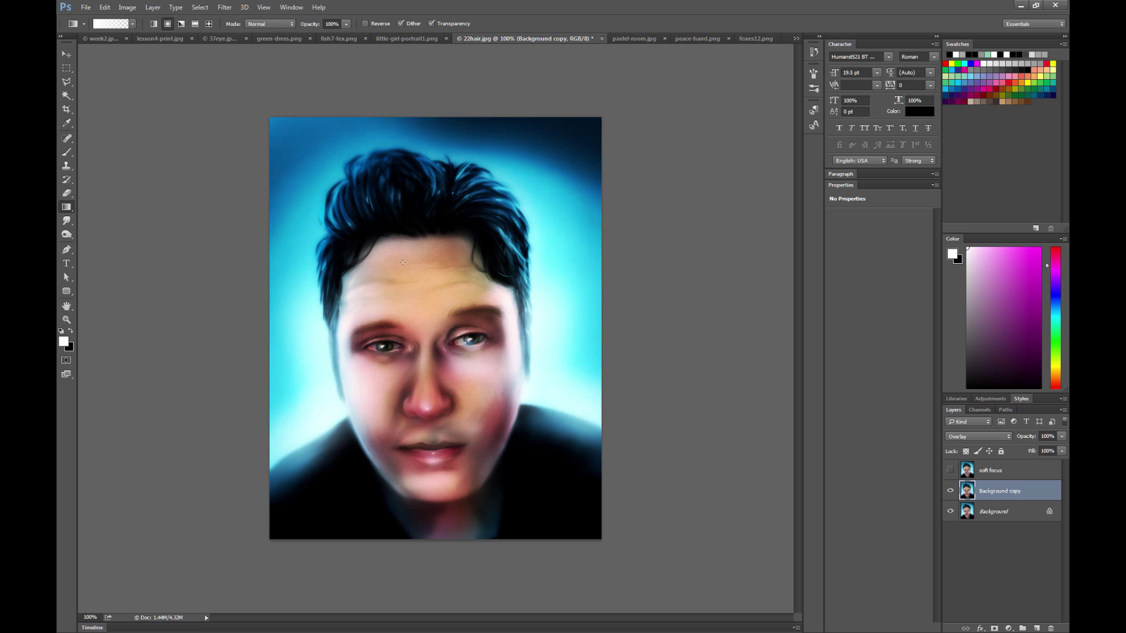
{"action": "left_click", "coordinate": [1061, 436]}
{"action": "left_click_drag", "start_coordinate": [1062, 448], "coordinate": [1051, 452]}
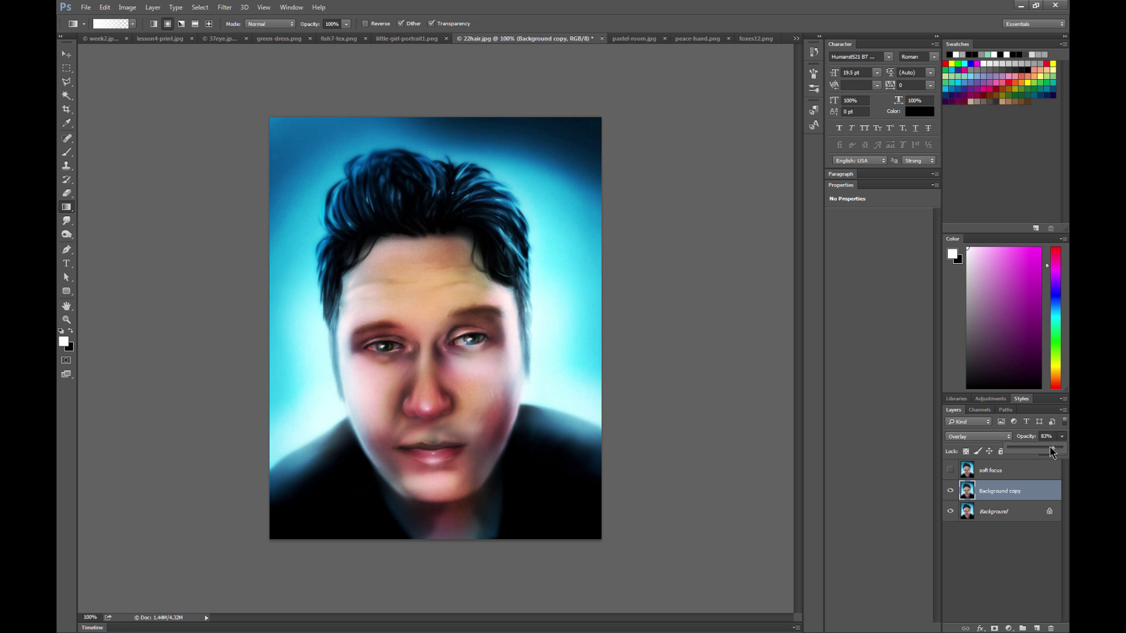
{"action": "left_click", "coordinate": [950, 491]}
{"action": "left_click", "coordinate": [950, 492]}
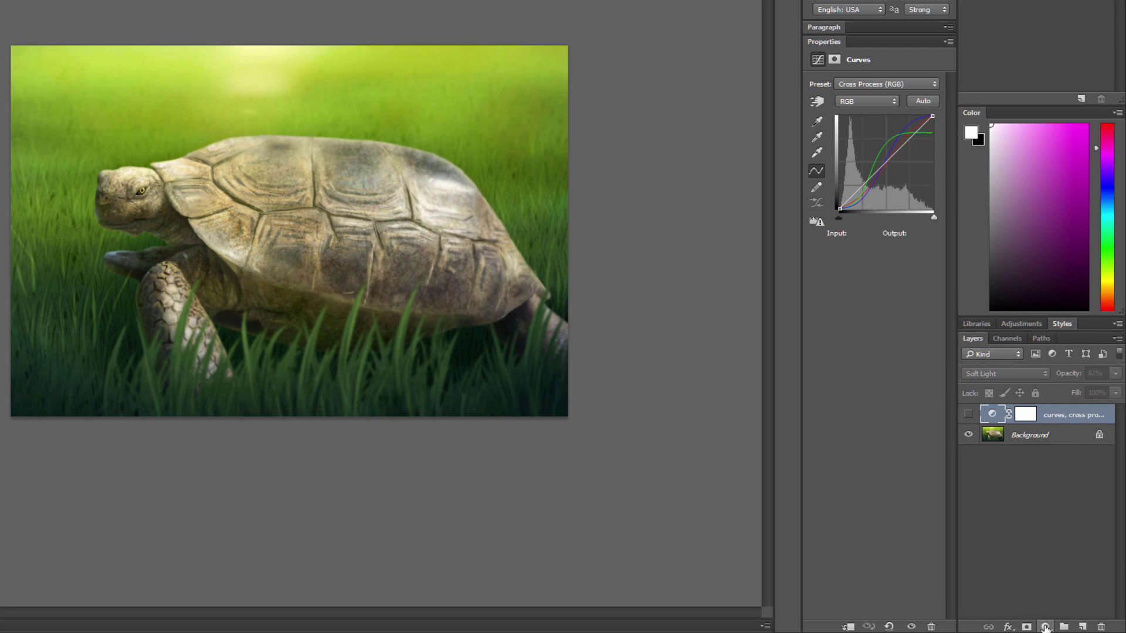
- Add a Curves adjustment layer using the Cross Process (RGB) preset
{"action": "left_click", "coordinate": [1045, 627]}
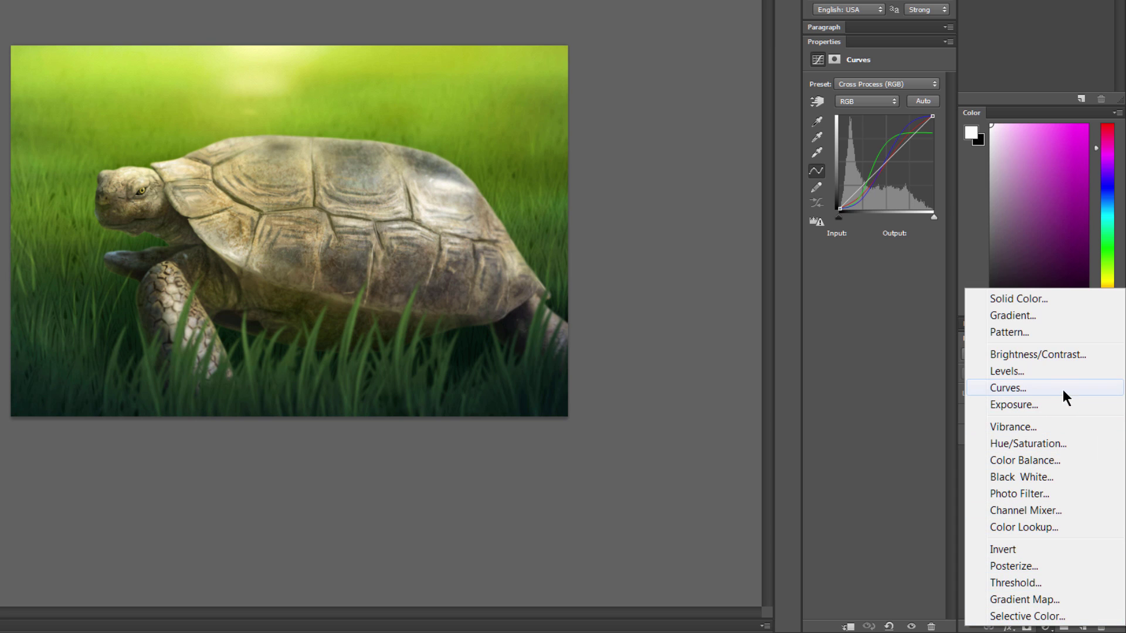
{"action": "left_click", "coordinate": [1022, 389]}
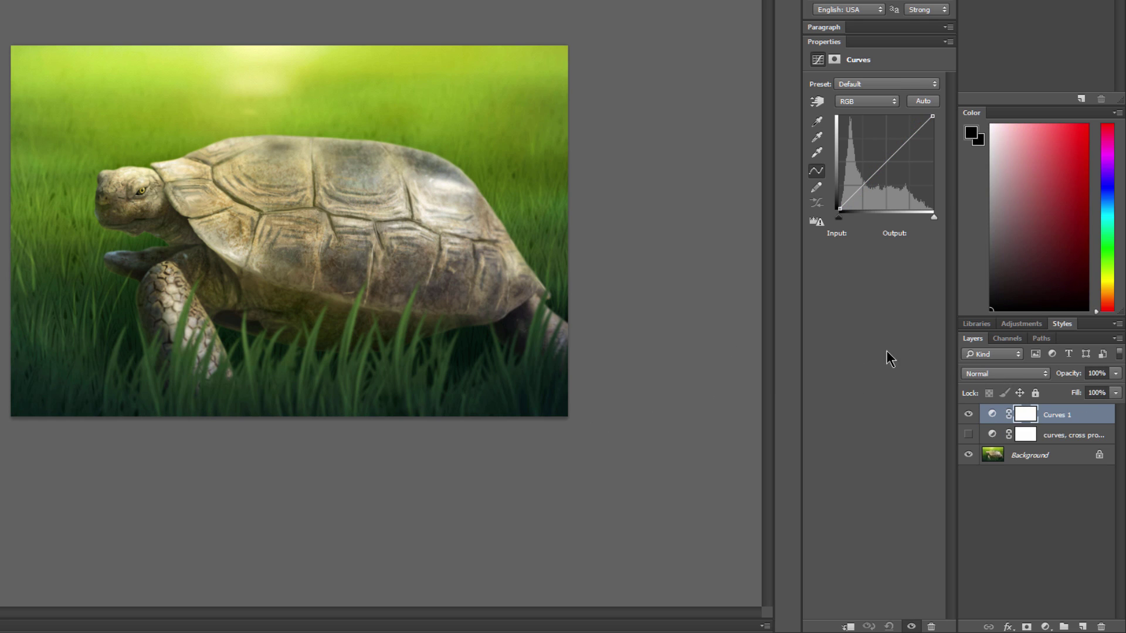
{"action": "left_click", "coordinate": [858, 83]}
{"action": "left_click", "coordinate": [890, 132]}
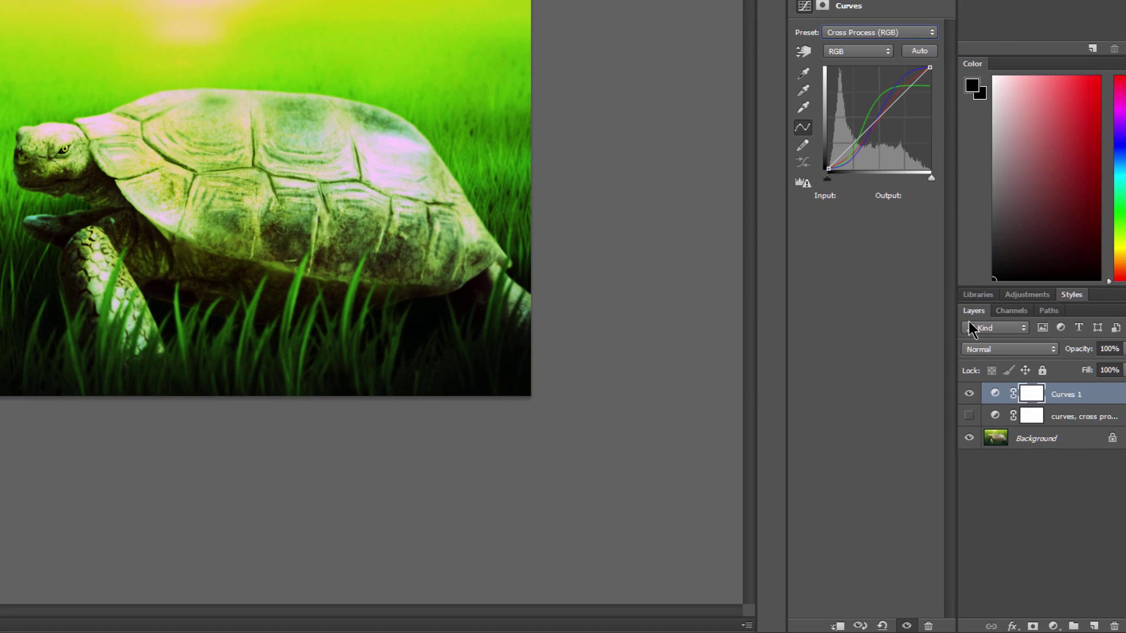
- Set the Curves layer to Soft Light blend mode at 75% opacity
{"action": "left_click", "coordinate": [991, 354]}
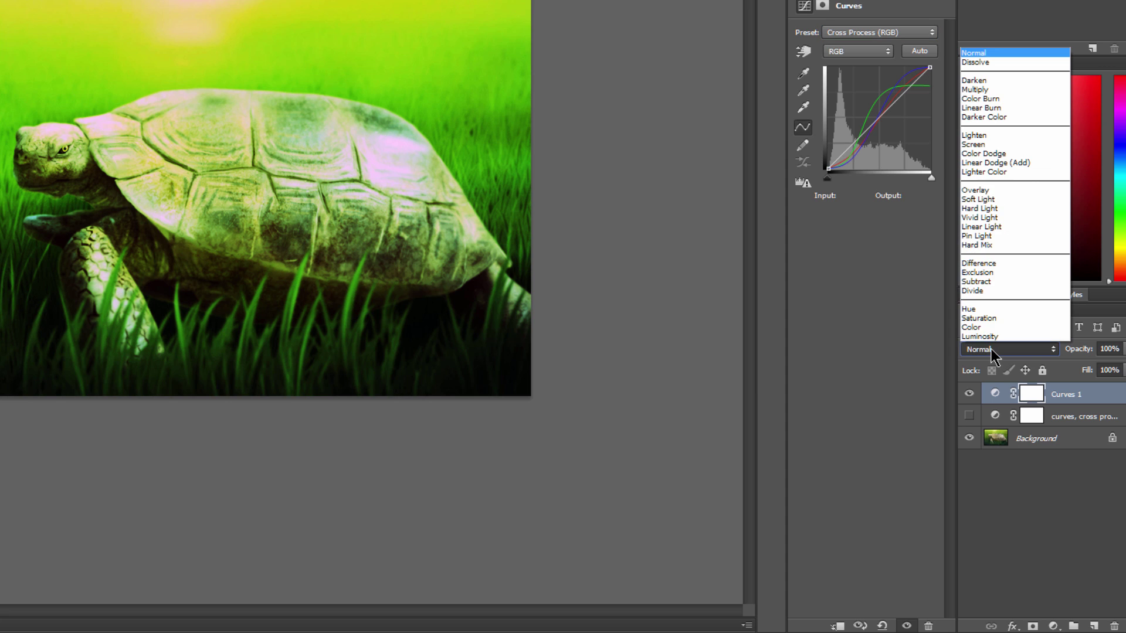
{"action": "left_click", "coordinate": [991, 199]}
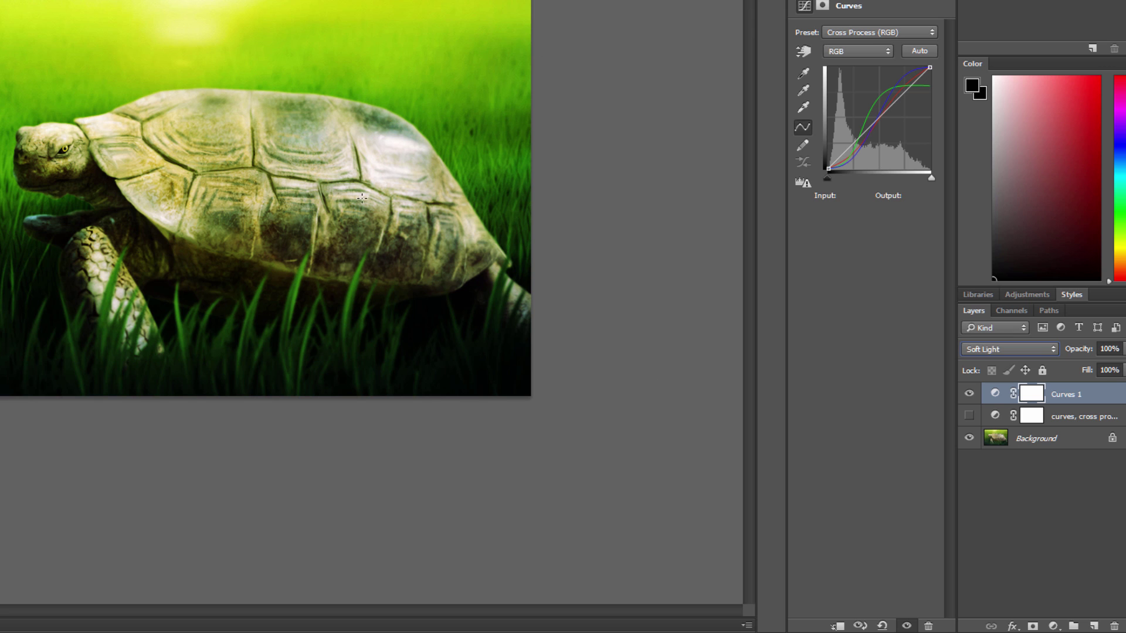
{"action": "left_click", "coordinate": [1114, 349]}
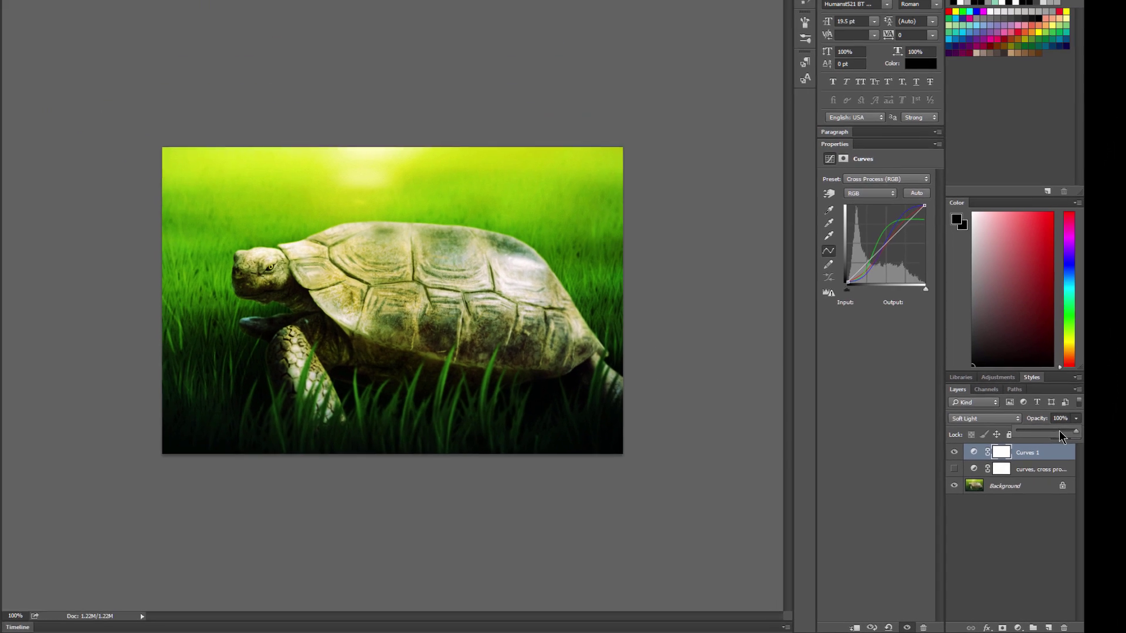
{"action": "left_click_drag", "start_coordinate": [1121, 371], "coordinate": [1111, 371]}
{"action": "left_click", "coordinate": [950, 467]}
- Toggle the Curves layer on and off to compare the tortoise painting
{"action": "left_click", "coordinate": [951, 468]}
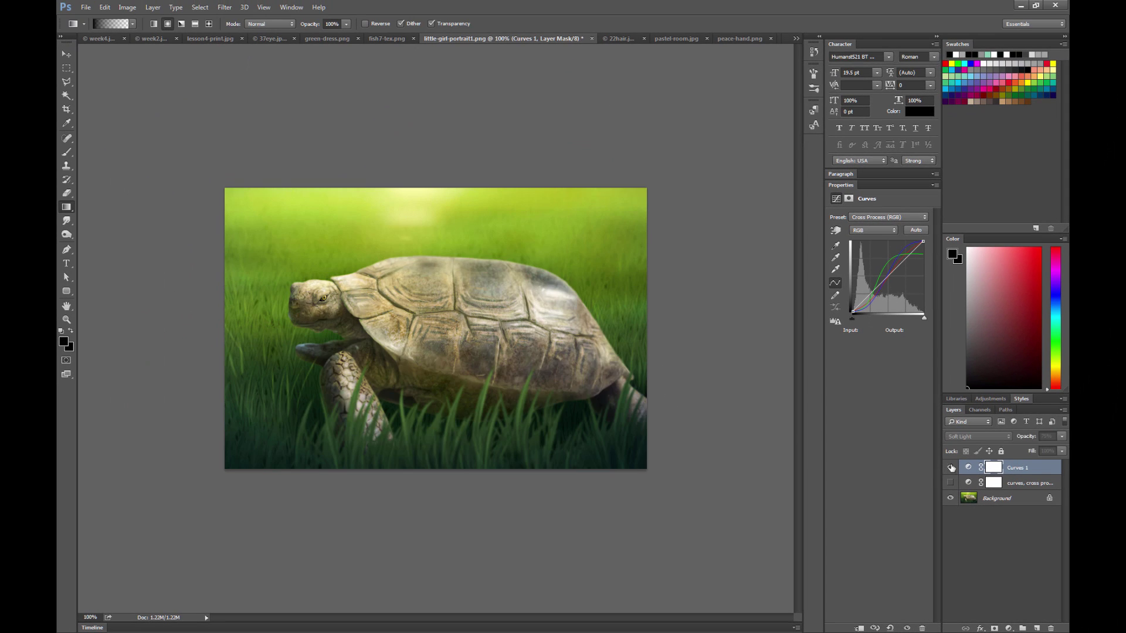
{"action": "left_click", "coordinate": [951, 468]}
{"action": "left_click", "coordinate": [950, 467]}
{"action": "left_click", "coordinate": [951, 467]}
{"action": "left_click", "coordinate": [950, 467]}
{"action": "left_click", "coordinate": [950, 467]}
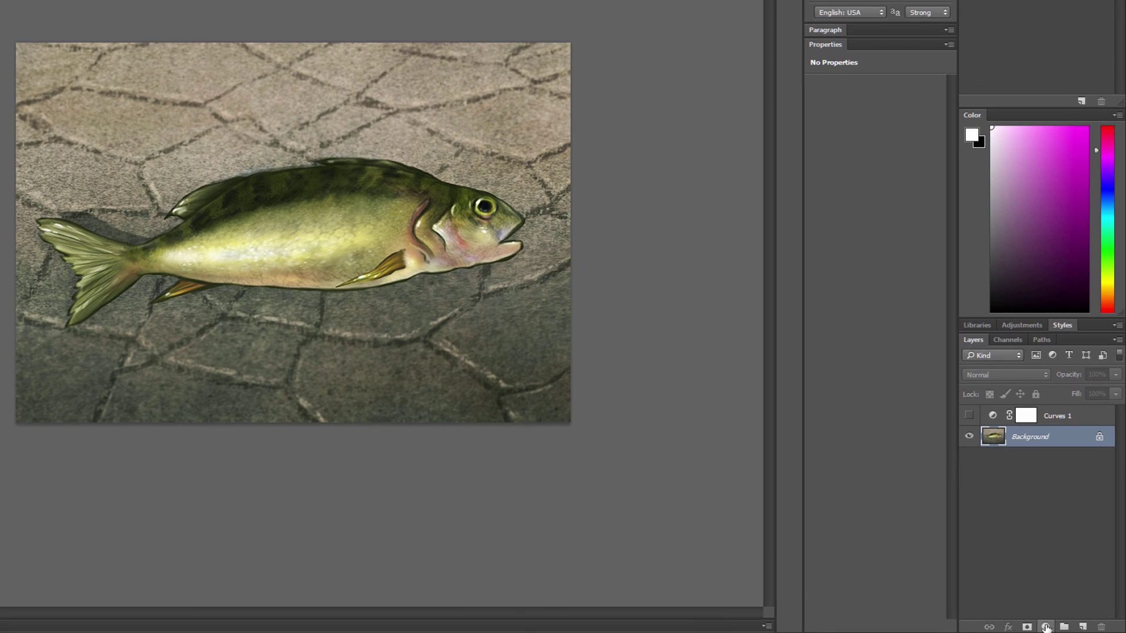
- Add a Curves adjustment layer to the fish in Soft Light at 78% opacity
{"action": "left_click", "coordinate": [1046, 626]}
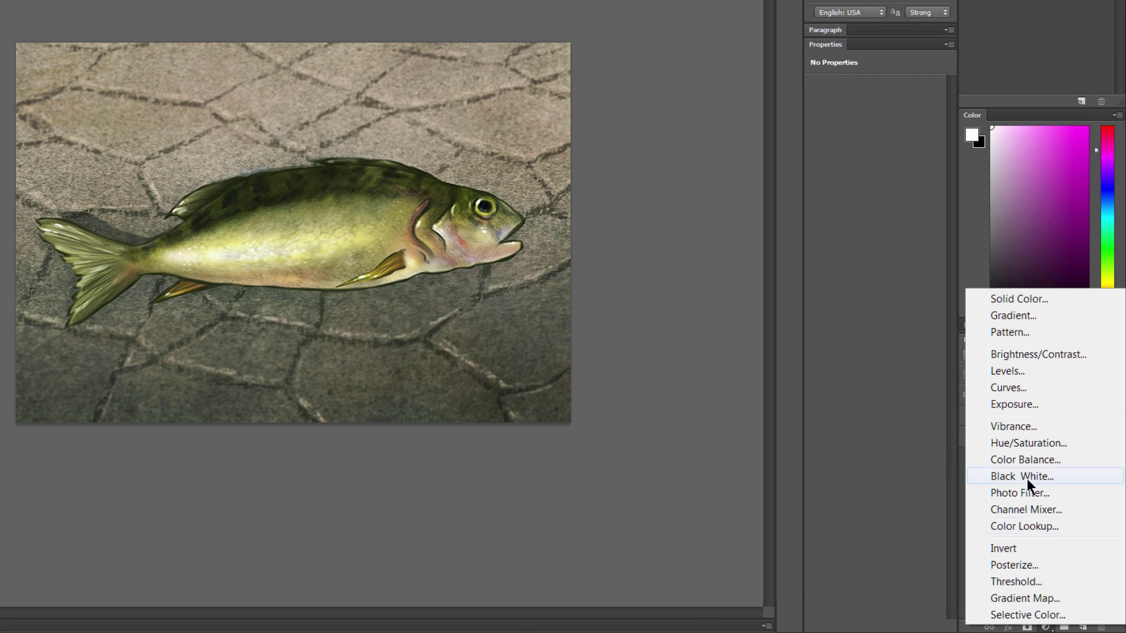
{"action": "left_click", "coordinate": [1026, 387]}
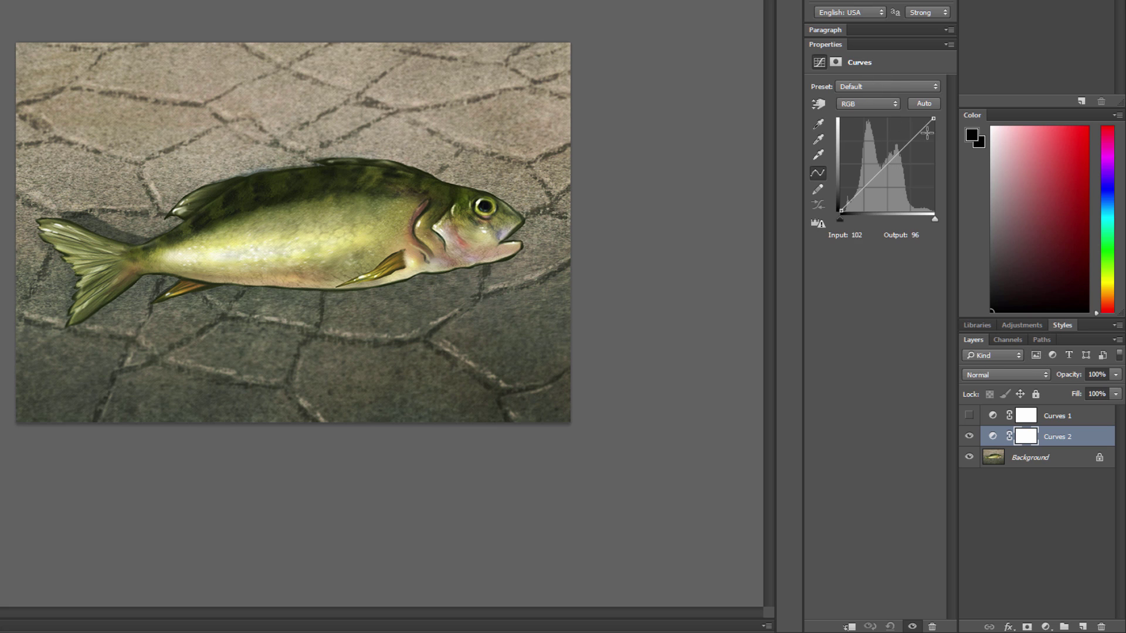
{"action": "left_click", "coordinate": [990, 375]}
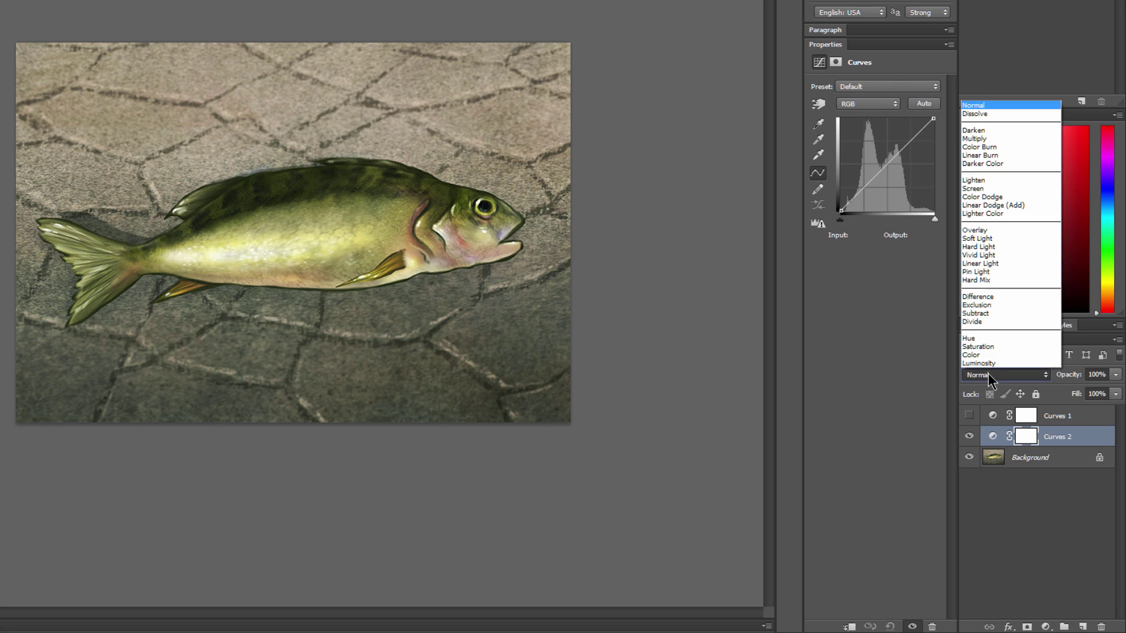
{"action": "left_click", "coordinate": [994, 238]}
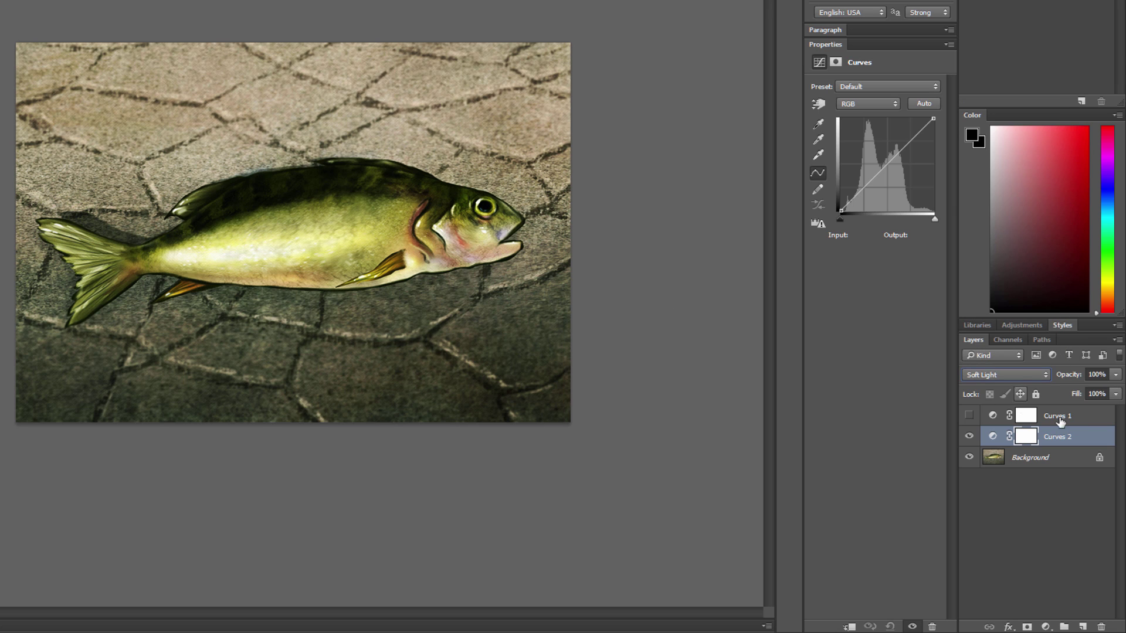
{"action": "left_click_drag", "start_coordinate": [1115, 374], "coordinate": [1095, 397]}
- Fill the Curves 2 mask with a radial gradient around the fish and compare
{"action": "left_click", "coordinate": [1027, 442]}
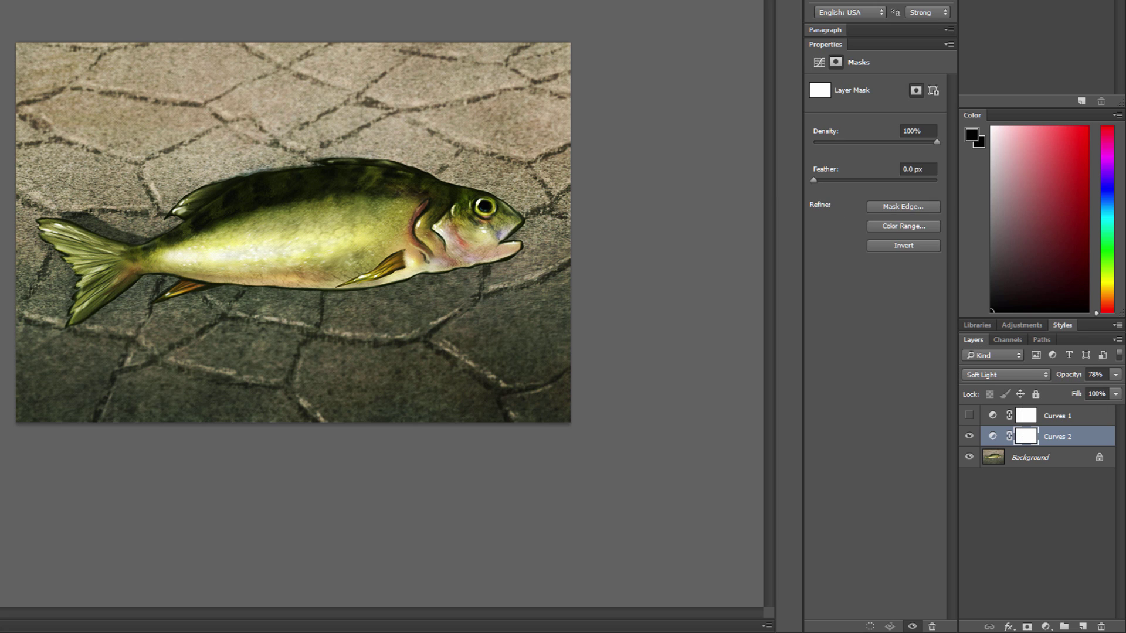
{"action": "left_click_drag", "start_coordinate": [358, 226], "coordinate": [596, 132]}
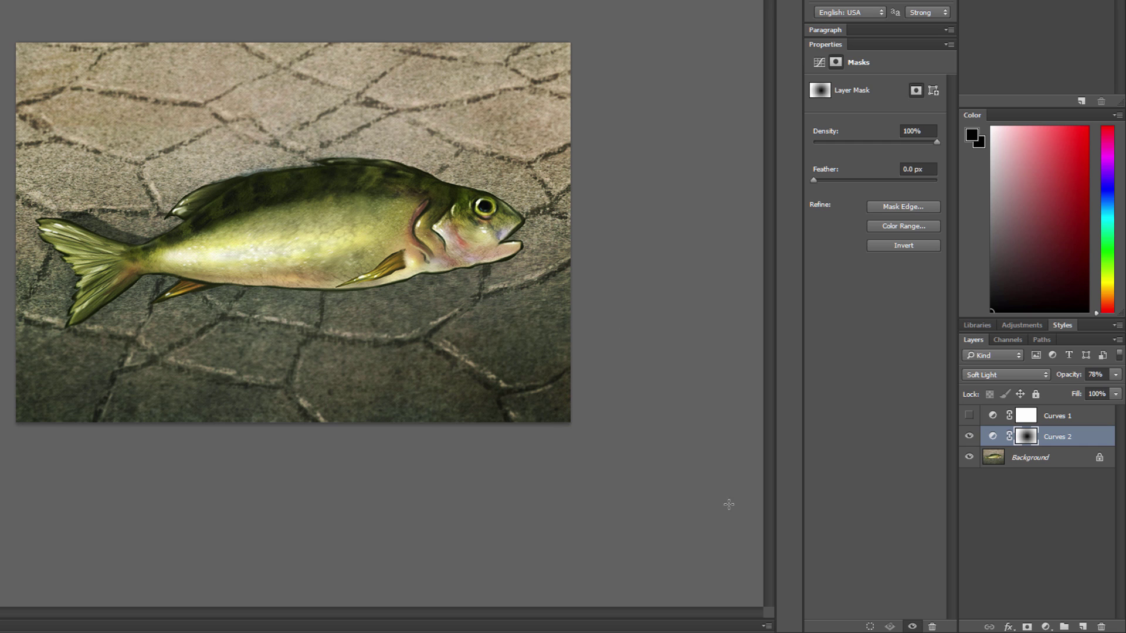
{"action": "left_click", "coordinate": [968, 437]}
{"action": "left_click", "coordinate": [969, 437]}
{"action": "left_click", "coordinate": [969, 437]}
{"action": "left_click", "coordinate": [969, 436]}
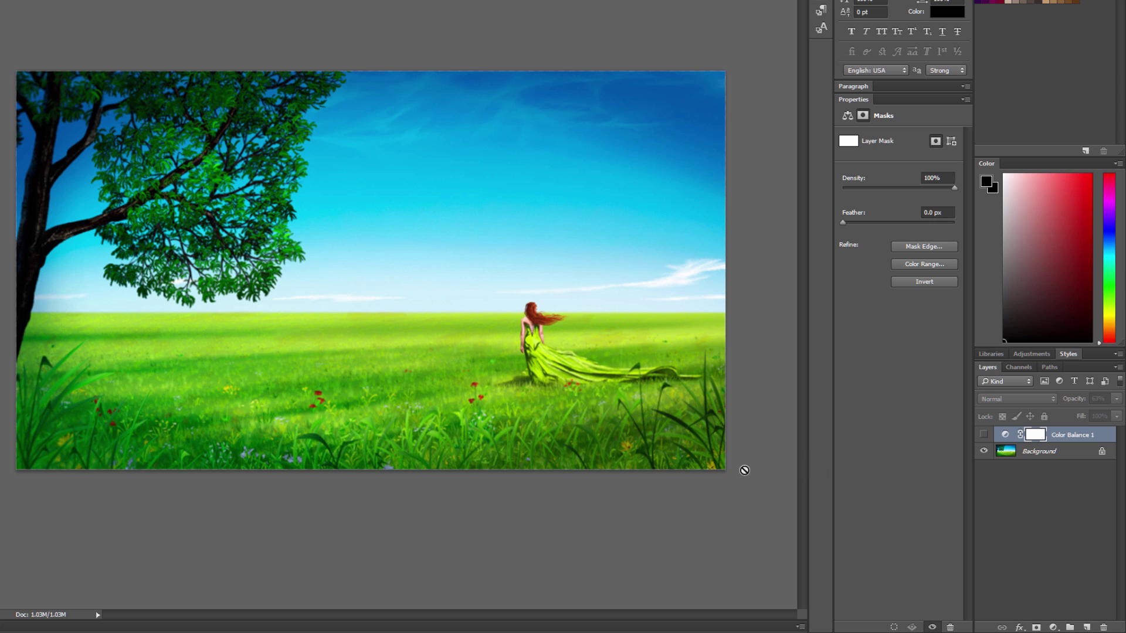
- Add a Color Balance layer above the meadow Background, shifted to +81, -49, -46
{"action": "left_click", "coordinate": [1035, 454]}
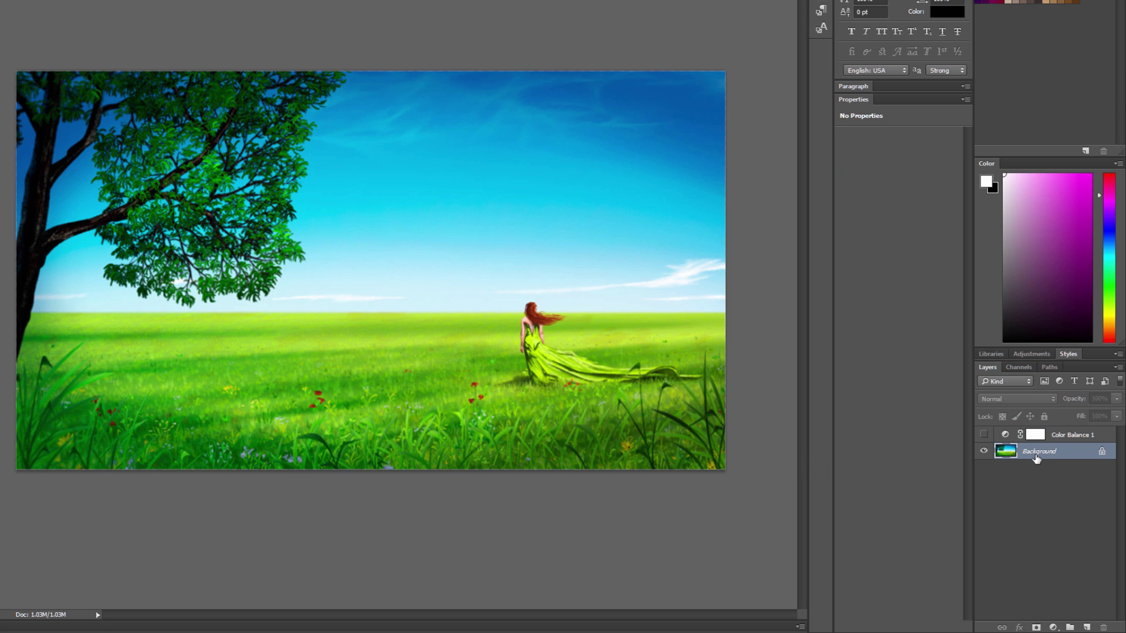
{"action": "left_click", "coordinate": [1052, 627]}
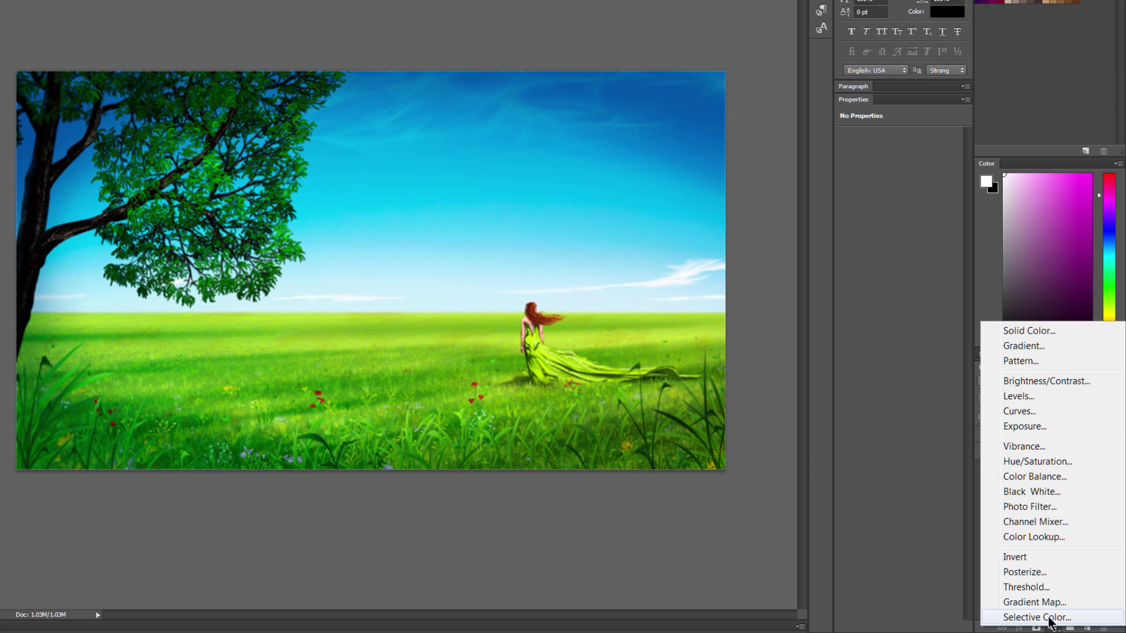
{"action": "left_click", "coordinate": [1034, 477]}
{"action": "left_click_drag", "start_coordinate": [883, 165], "coordinate": [863, 206]}
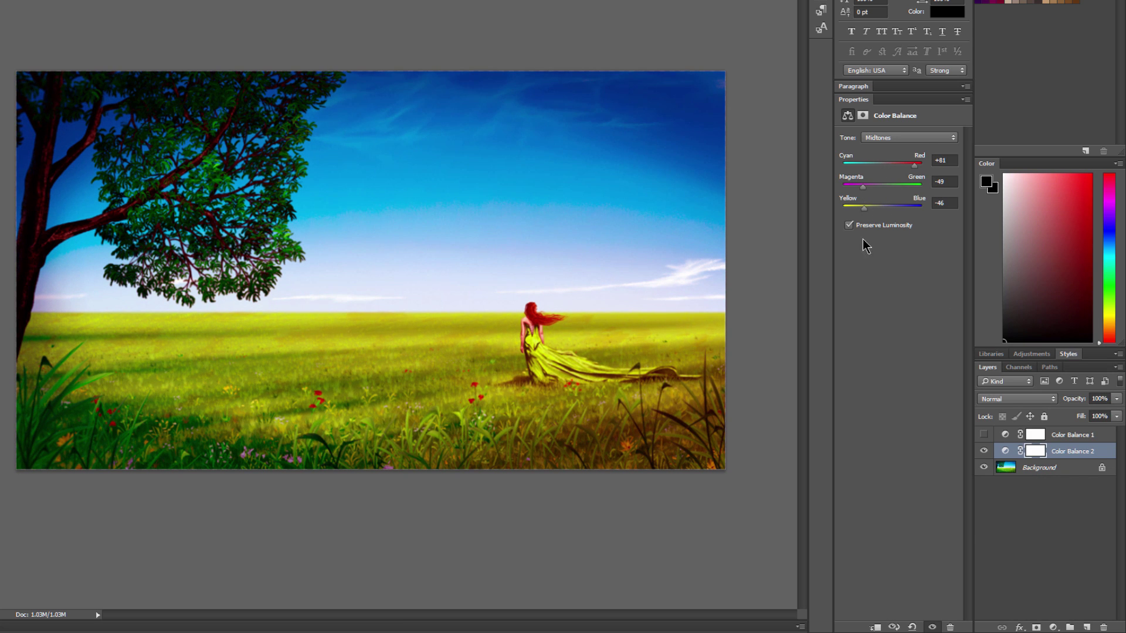
{"action": "left_click", "coordinate": [985, 451]}
{"action": "left_click", "coordinate": [985, 451]}
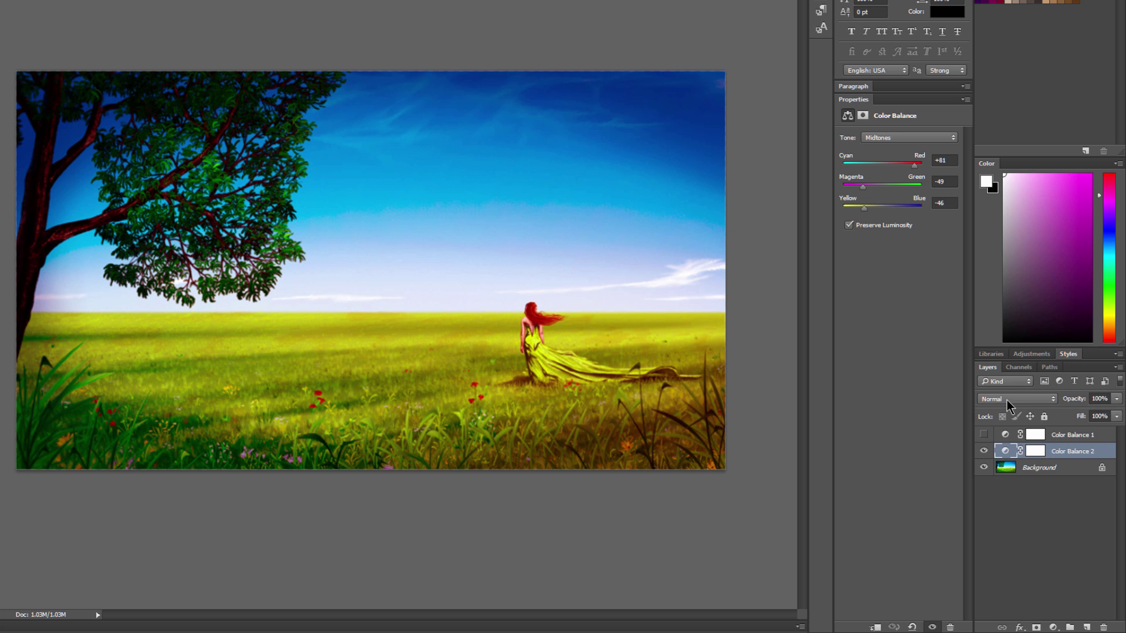
- Try Overlay and Soft Light, then settle on Multiply at 69% opacity for Color Balance 2
{"action": "left_click", "coordinate": [1010, 399]}
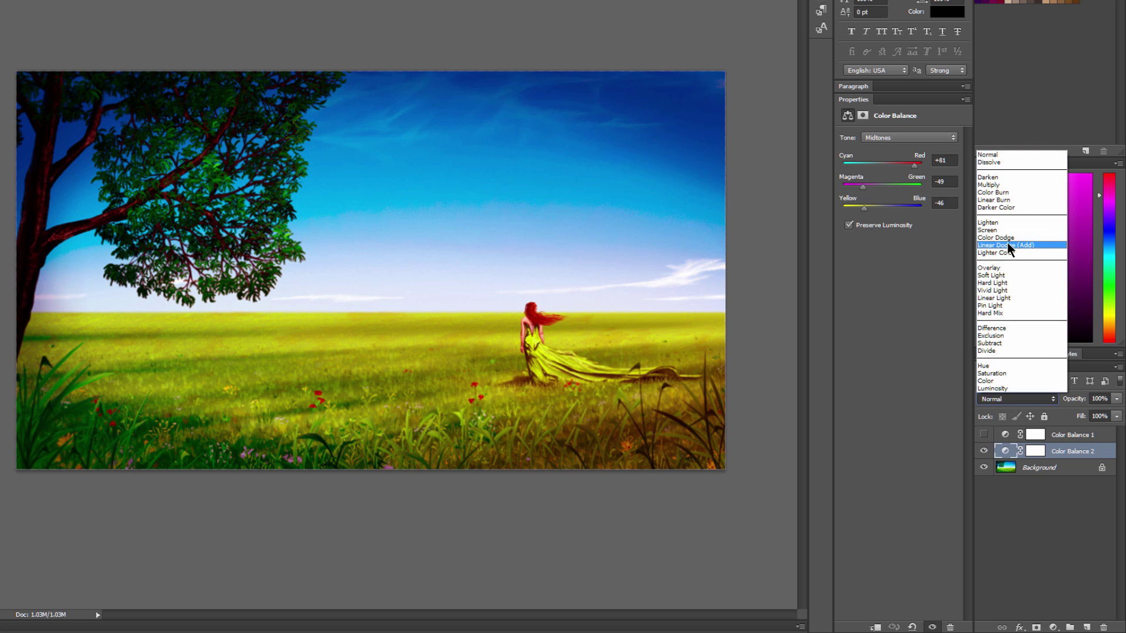
{"action": "left_click", "coordinate": [1004, 267]}
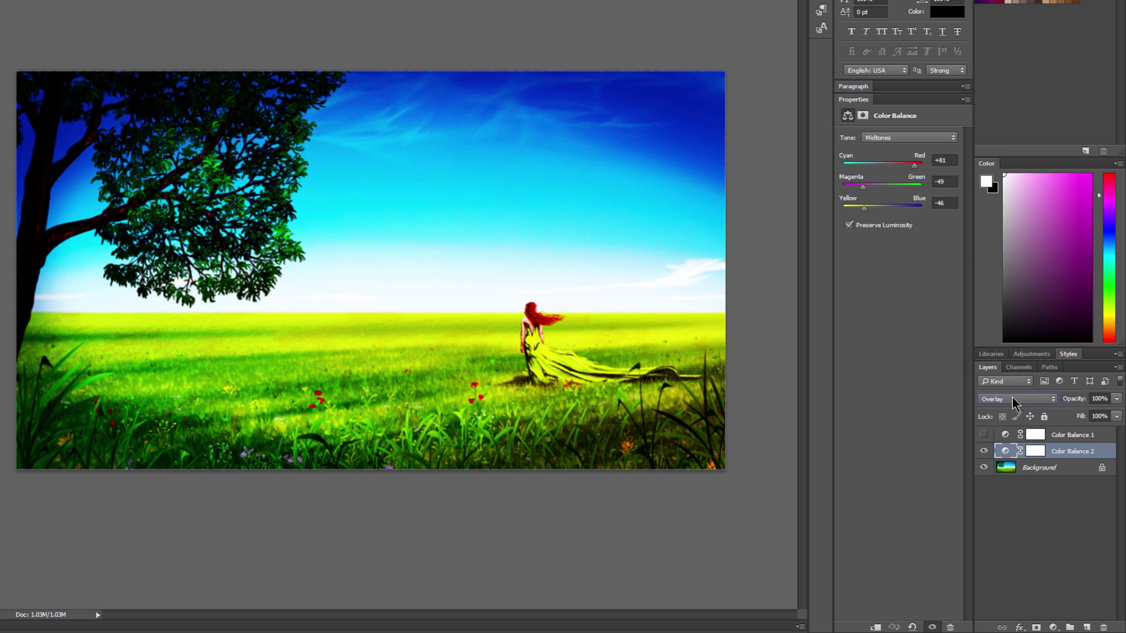
{"action": "left_click", "coordinate": [1012, 398]}
{"action": "left_click", "coordinate": [1007, 274]}
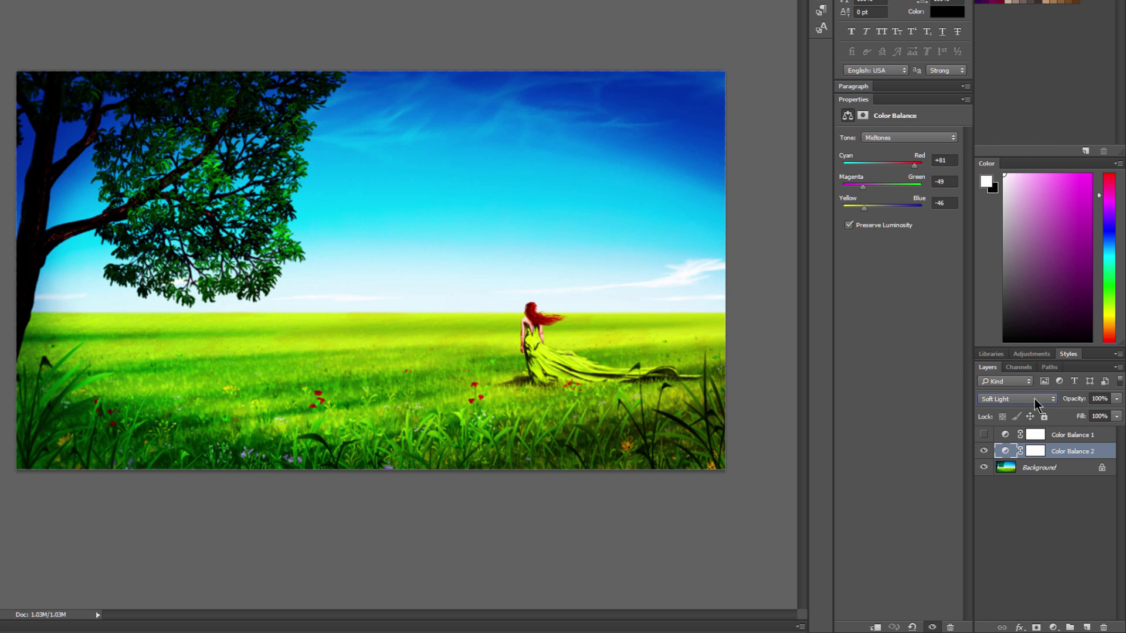
{"action": "left_click", "coordinate": [1116, 399]}
{"action": "left_click_drag", "start_coordinate": [1116, 413], "coordinate": [1097, 413]}
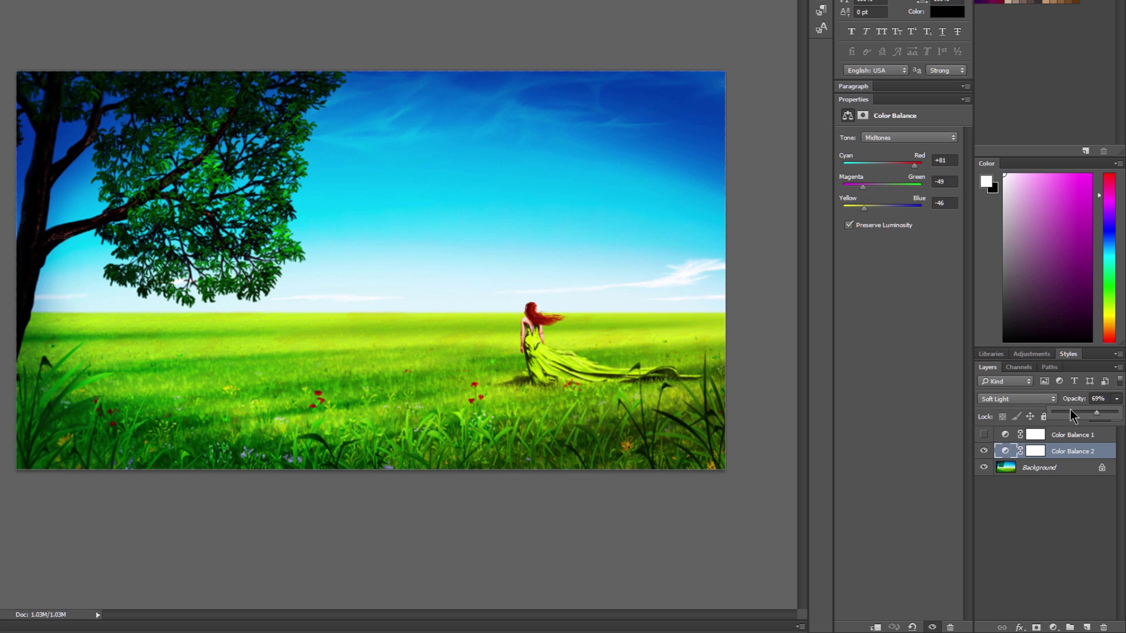
{"action": "left_click", "coordinate": [1017, 398]}
{"action": "left_click", "coordinate": [1003, 235]}
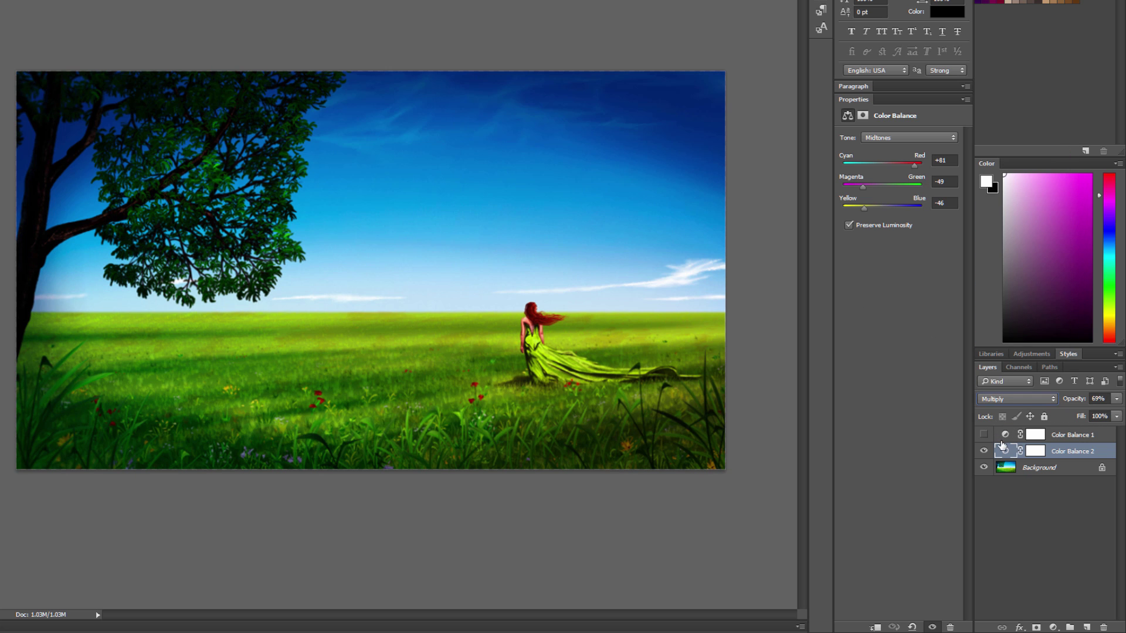
{"action": "left_click_drag", "start_coordinate": [1021, 447], "coordinate": [782, 398]}
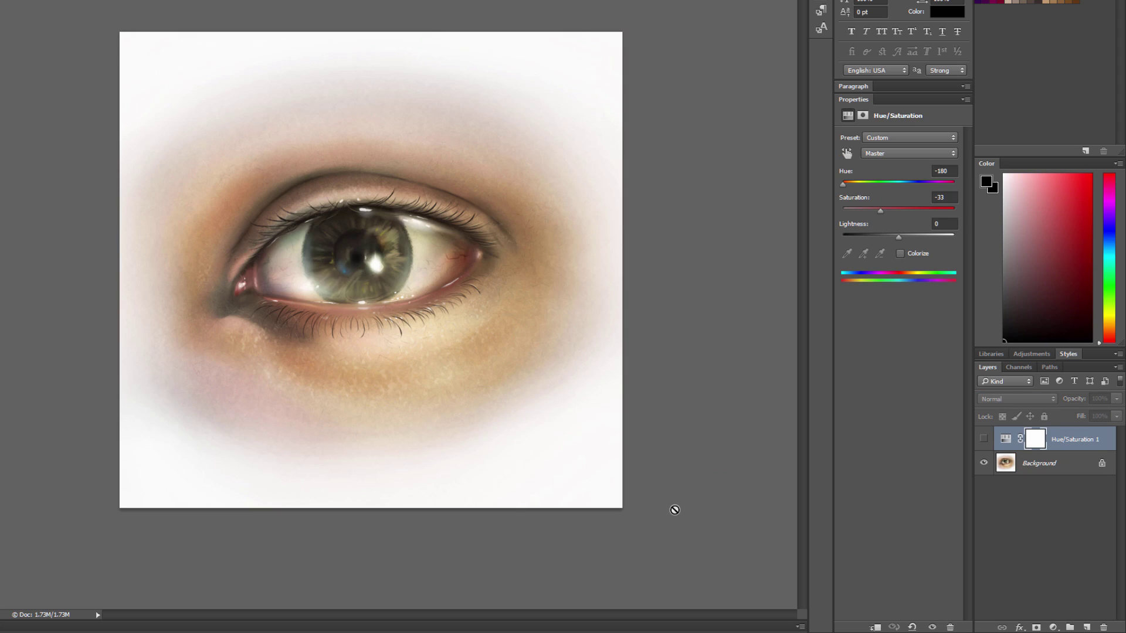
- Add a Hue/Saturation layer above the eye's Background with Hue -169 and reduced saturation
{"action": "mouse_move", "coordinate": [673, 510]}
{"action": "left_mouse_down"}
{"action": "mouse_move", "coordinate": [677, 455]}
{"action": "mouse_move", "coordinate": [678, 469]}
{"action": "mouse_move", "coordinate": [1013, 384]}
{"action": "mouse_move", "coordinate": [1027, 431]}
{"action": "mouse_move", "coordinate": [721, 470]}
{"action": "mouse_move", "coordinate": [569, 336]}
{"action": "left_mouse_up"}
{"action": "left_click_drag", "start_coordinate": [555, 177], "coordinate": [640, 327]}
{"action": "left_click", "coordinate": [1052, 464]}
{"action": "left_click", "coordinate": [1053, 626]}
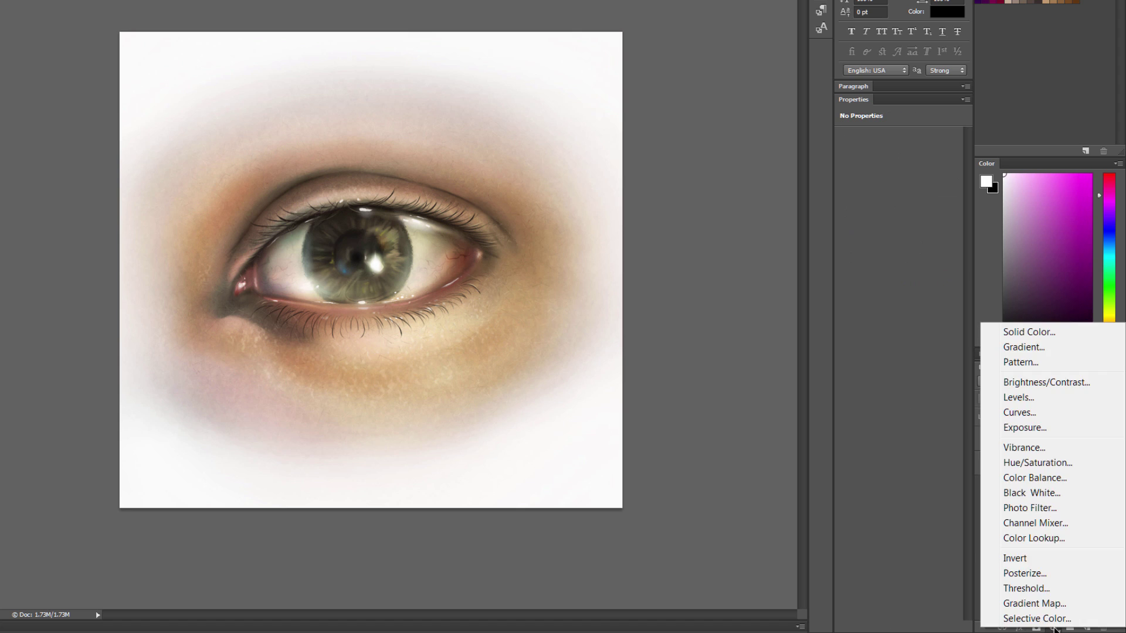
{"action": "left_click", "coordinate": [1036, 463]}
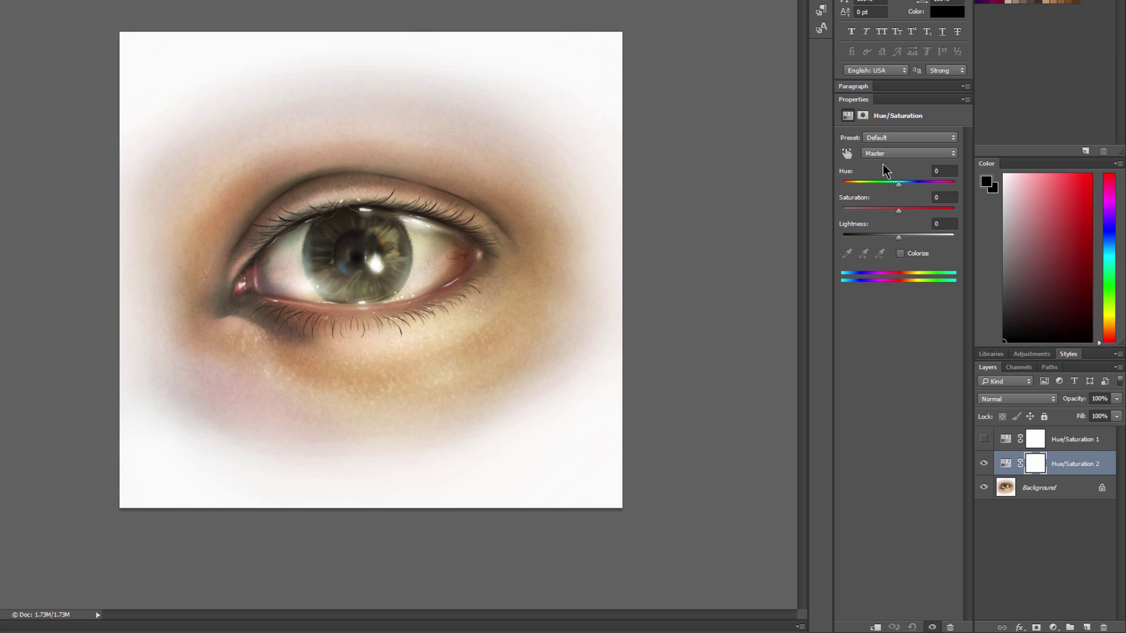
{"action": "left_click_drag", "start_coordinate": [898, 185], "coordinate": [845, 188]}
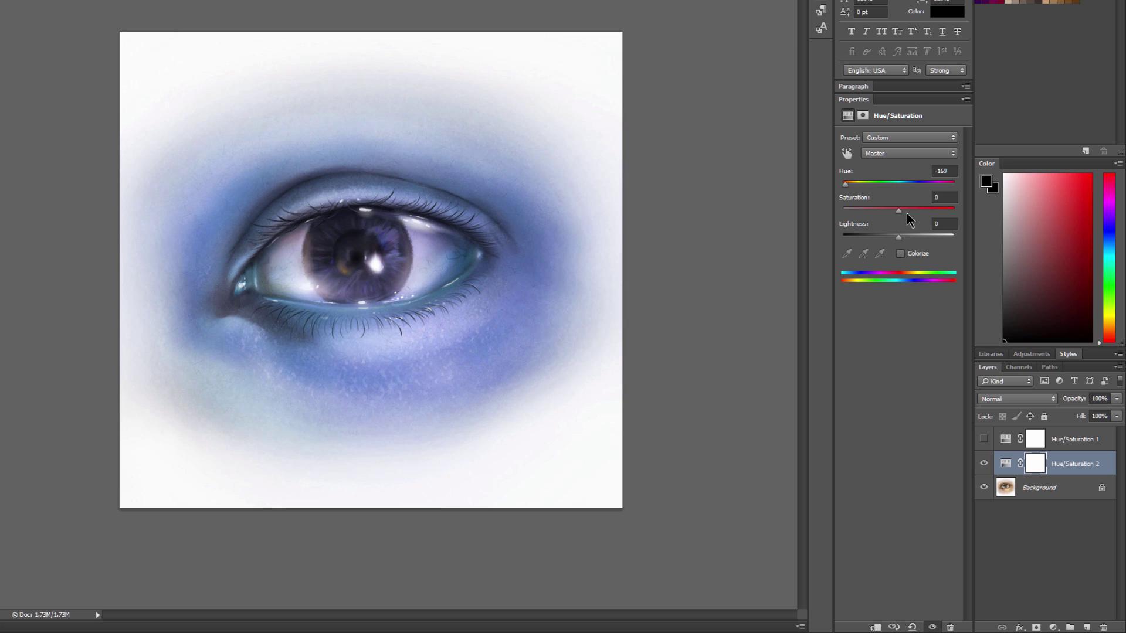
{"action": "mouse_move", "coordinate": [899, 211]}
{"action": "left_mouse_down"}
{"action": "mouse_move", "coordinate": [835, 222]}
{"action": "mouse_move", "coordinate": [881, 217]}
{"action": "left_mouse_up"}
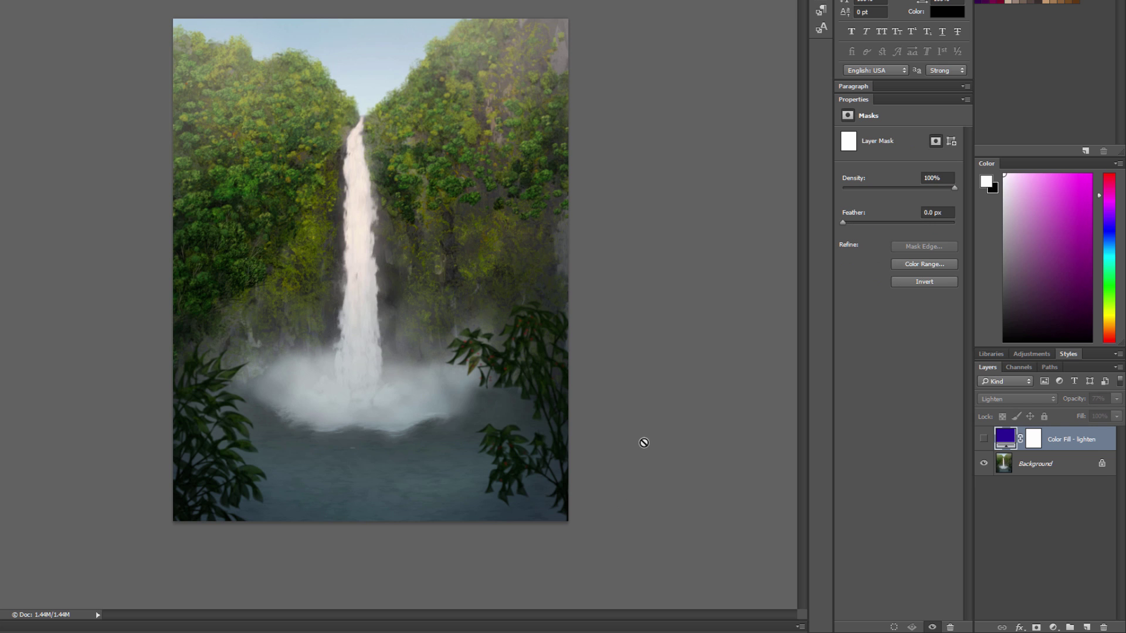
- Add a deep purple Solid Color fill layer to the waterfall painting
{"action": "left_click", "coordinate": [1052, 627]}
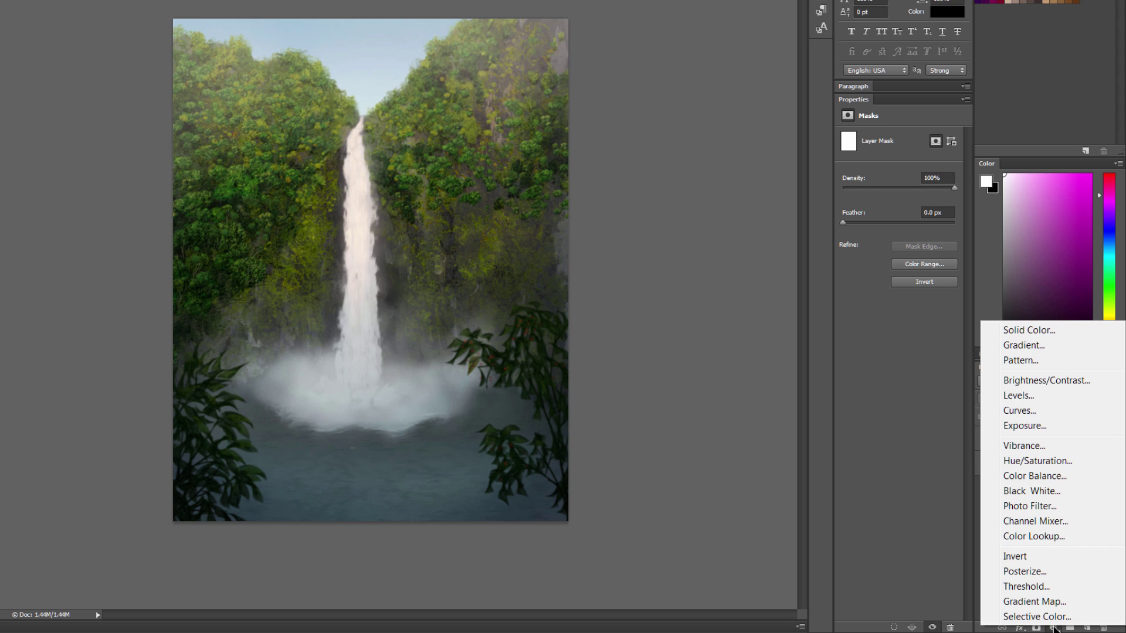
{"action": "left_click", "coordinate": [1033, 331]}
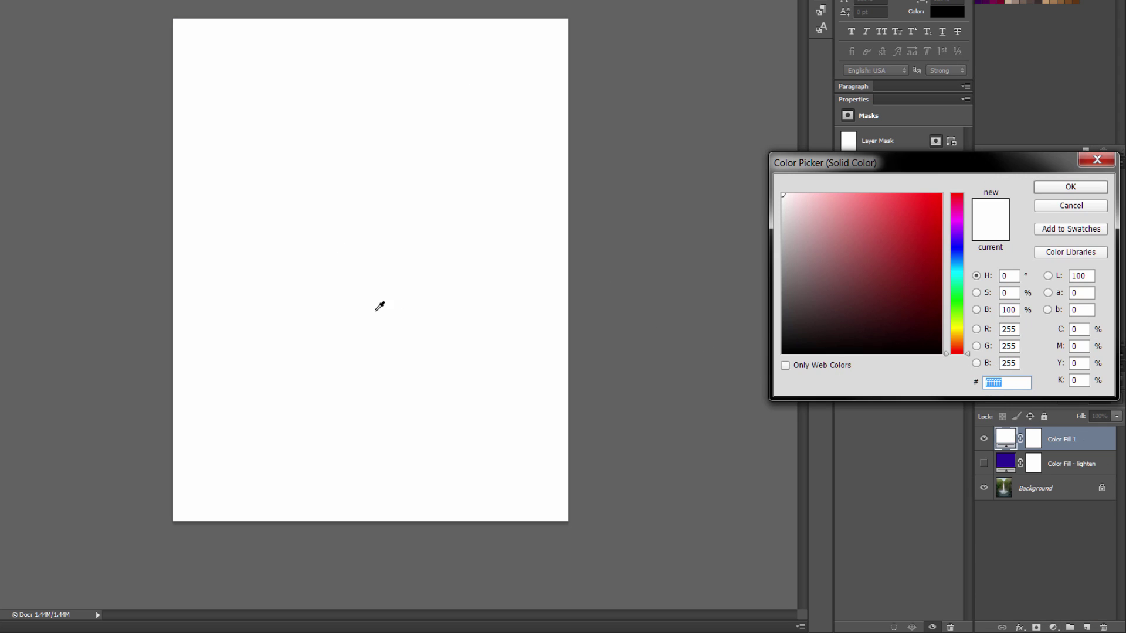
{"action": "left_click_drag", "start_coordinate": [913, 211], "coordinate": [959, 196]}
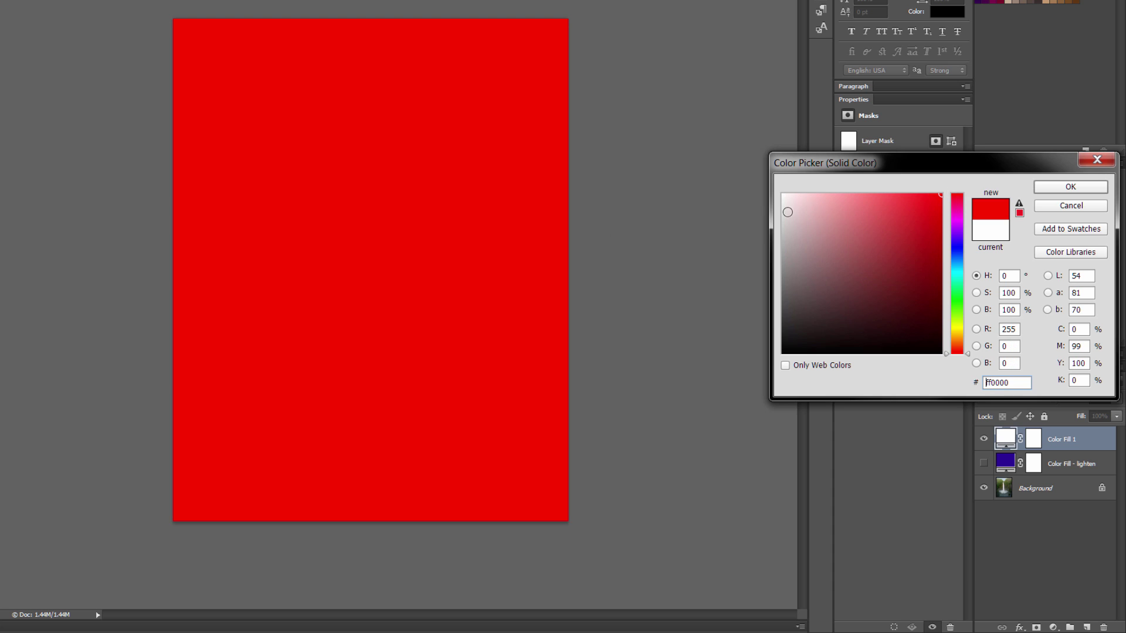
{"action": "left_click", "coordinate": [961, 235]}
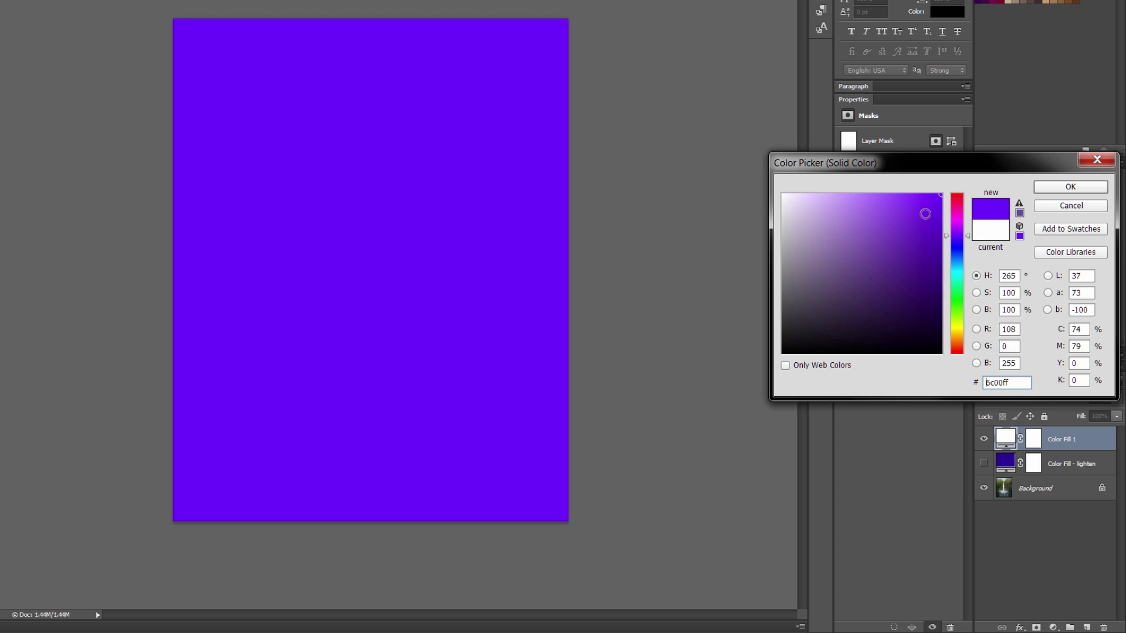
{"action": "left_click_drag", "start_coordinate": [923, 223], "coordinate": [943, 250]}
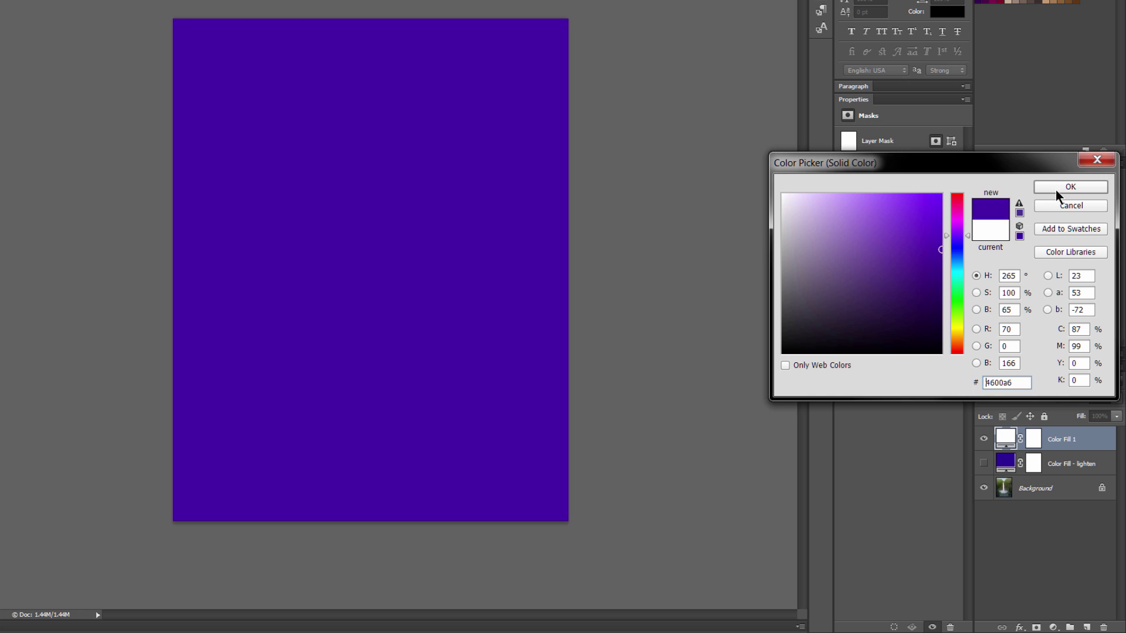
{"action": "left_click", "coordinate": [1058, 187]}
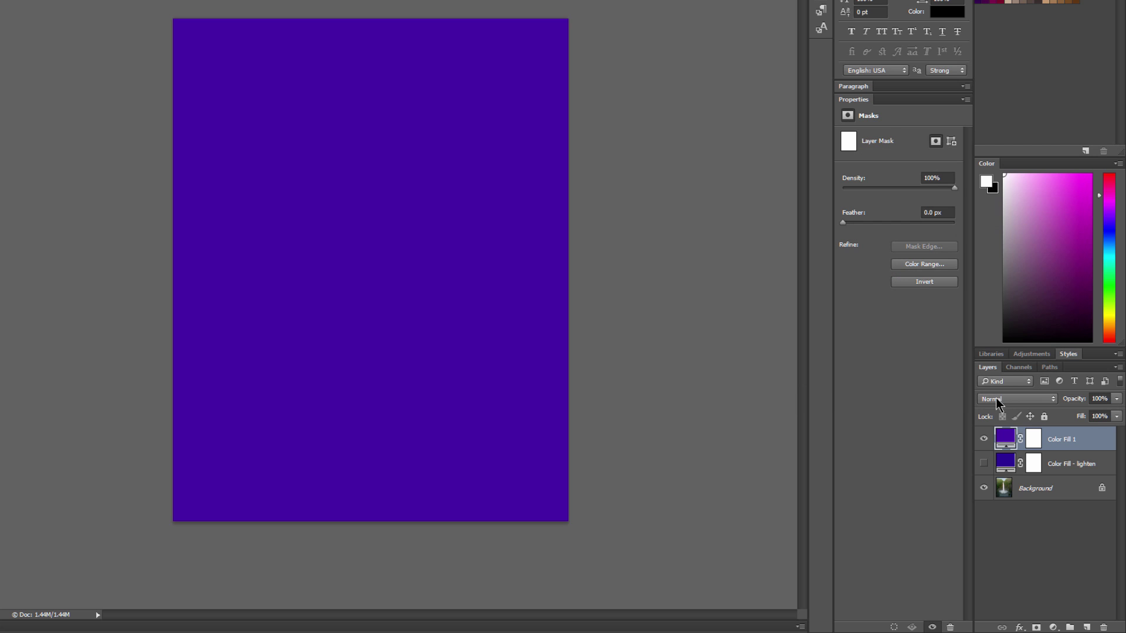
- Blend the purple fill in Lighten mode, then try other fill colours and discard them
{"action": "left_click", "coordinate": [996, 400]}
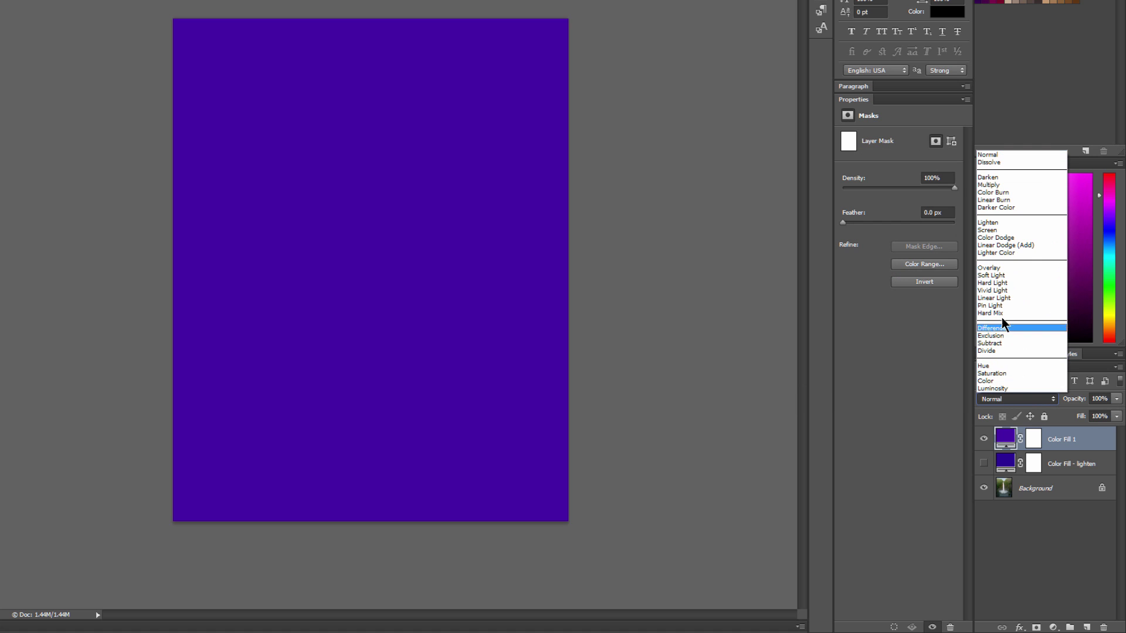
{"action": "left_click", "coordinate": [998, 222]}
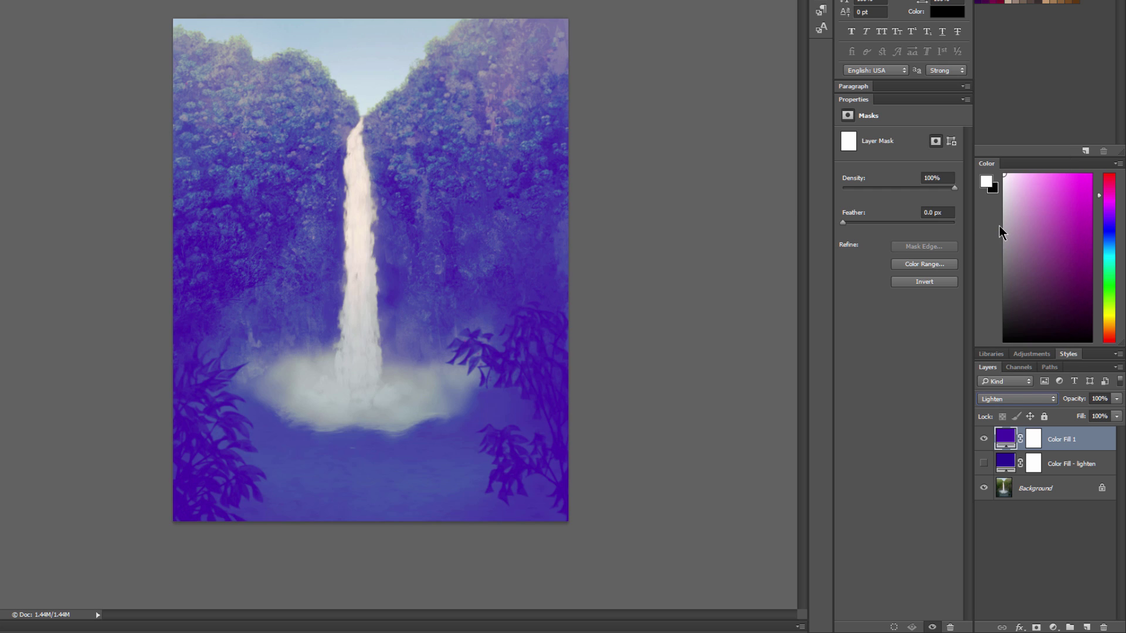
{"action": "double_click", "coordinate": [1006, 439]}
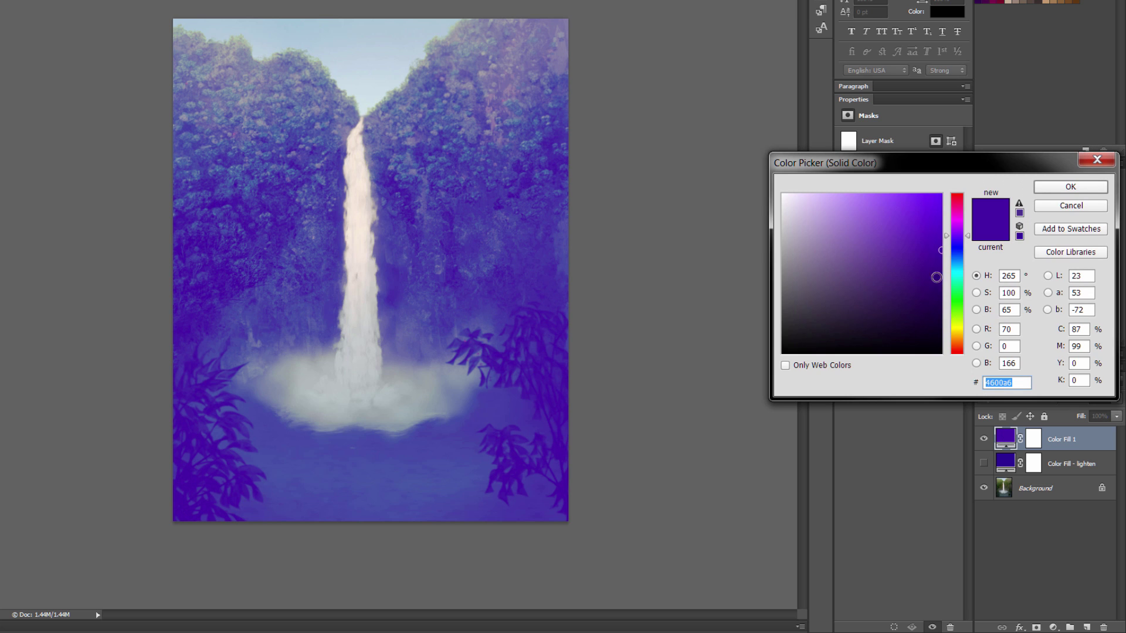
{"action": "mouse_move", "coordinate": [936, 277]}
{"action": "left_mouse_down"}
{"action": "mouse_move", "coordinate": [940, 304]}
{"action": "mouse_move", "coordinate": [905, 272]}
{"action": "mouse_move", "coordinate": [919, 232]}
{"action": "mouse_move", "coordinate": [954, 297]}
{"action": "mouse_move", "coordinate": [948, 308]}
{"action": "left_mouse_up"}
{"action": "left_click", "coordinate": [957, 247]}
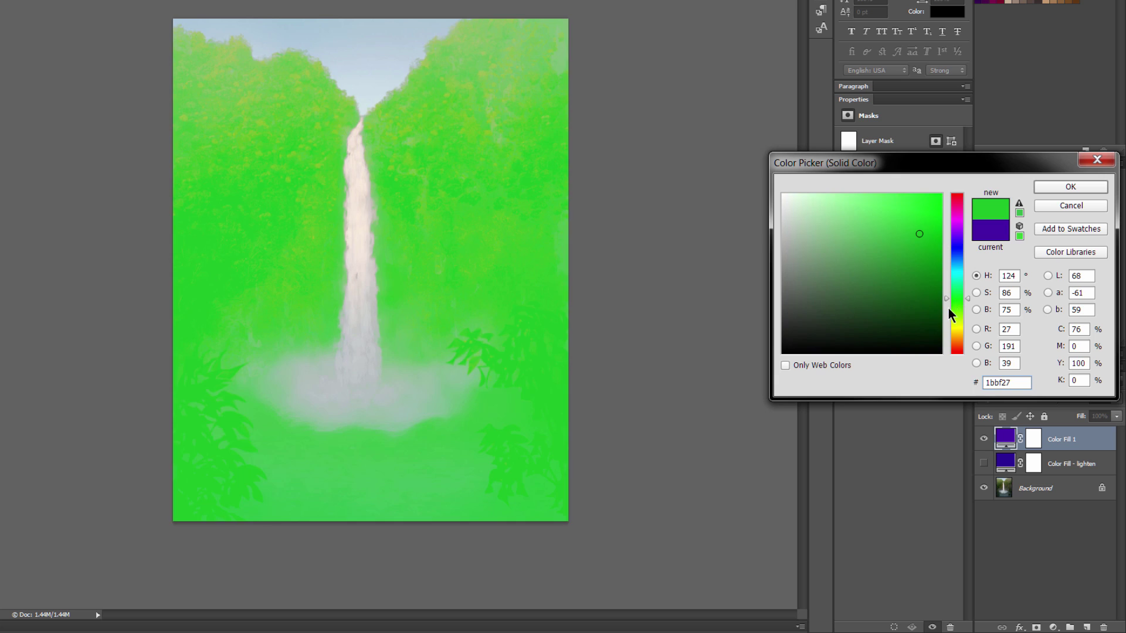
{"action": "key", "text": "Escape"}
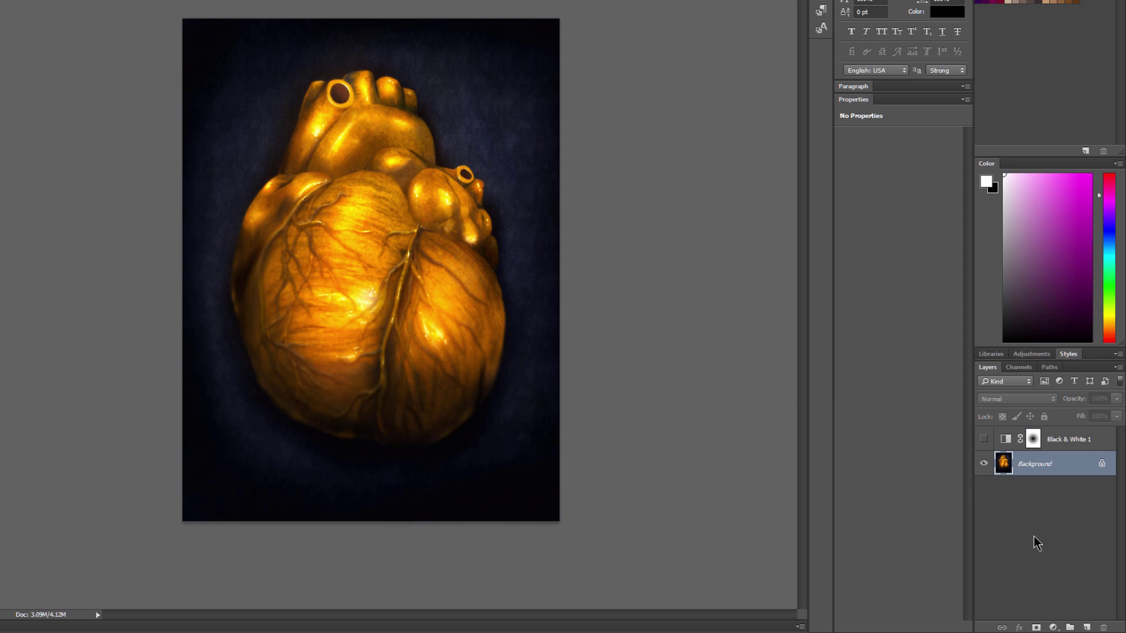
- Add a Black & White adjustment to the heart, auto-balanced with the Reds slider tweaked
{"action": "left_click", "coordinate": [1053, 628]}
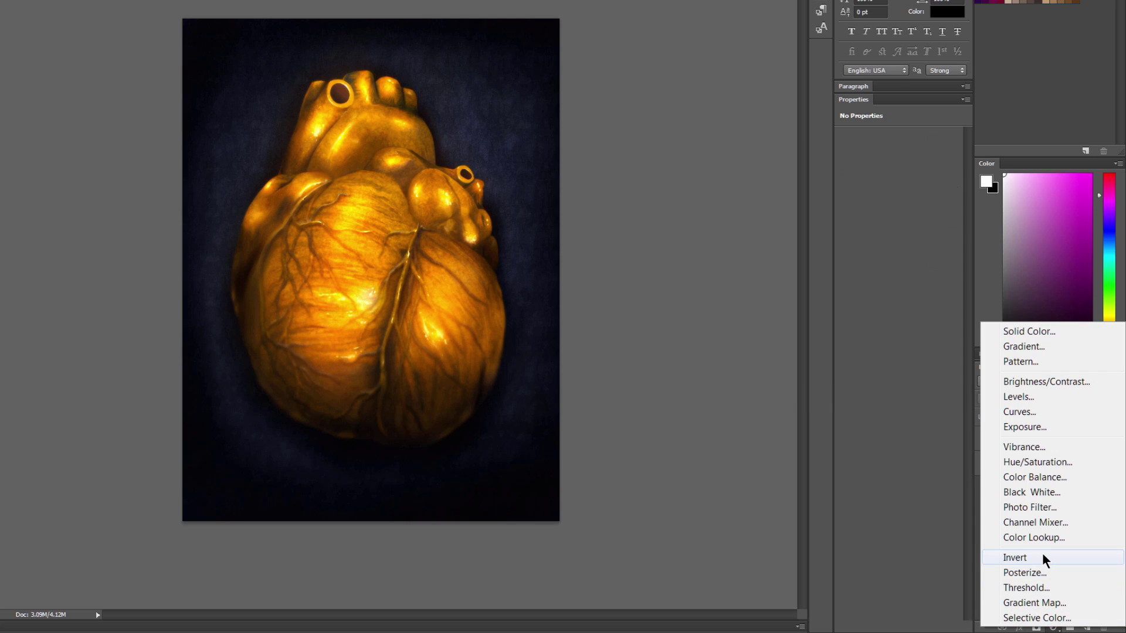
{"action": "left_click", "coordinate": [1035, 492]}
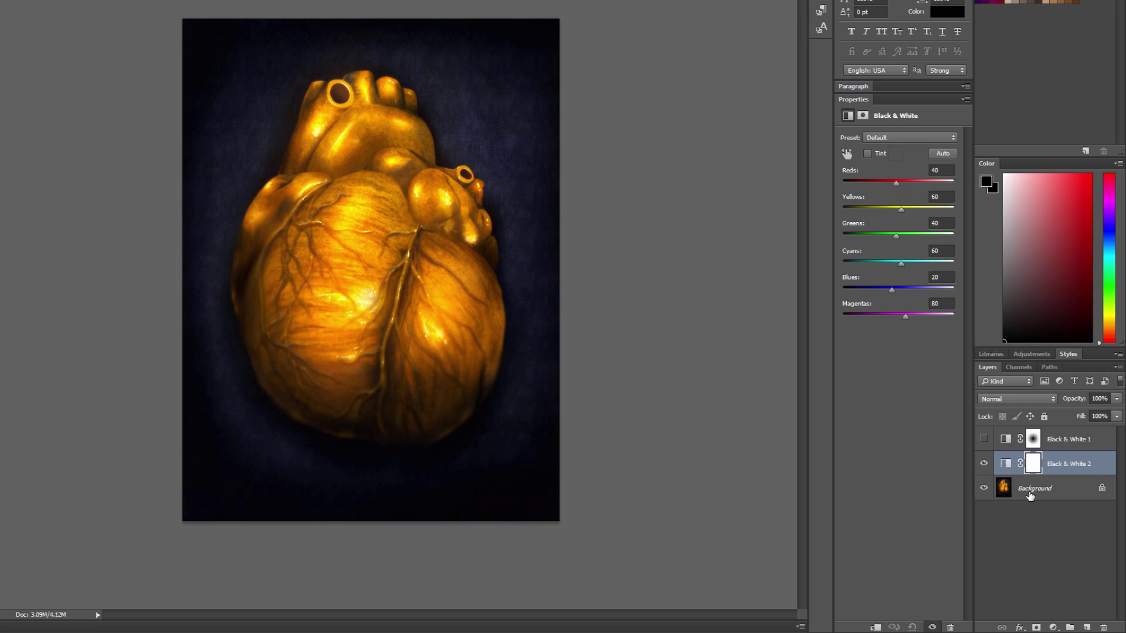
{"action": "left_click", "coordinate": [943, 155]}
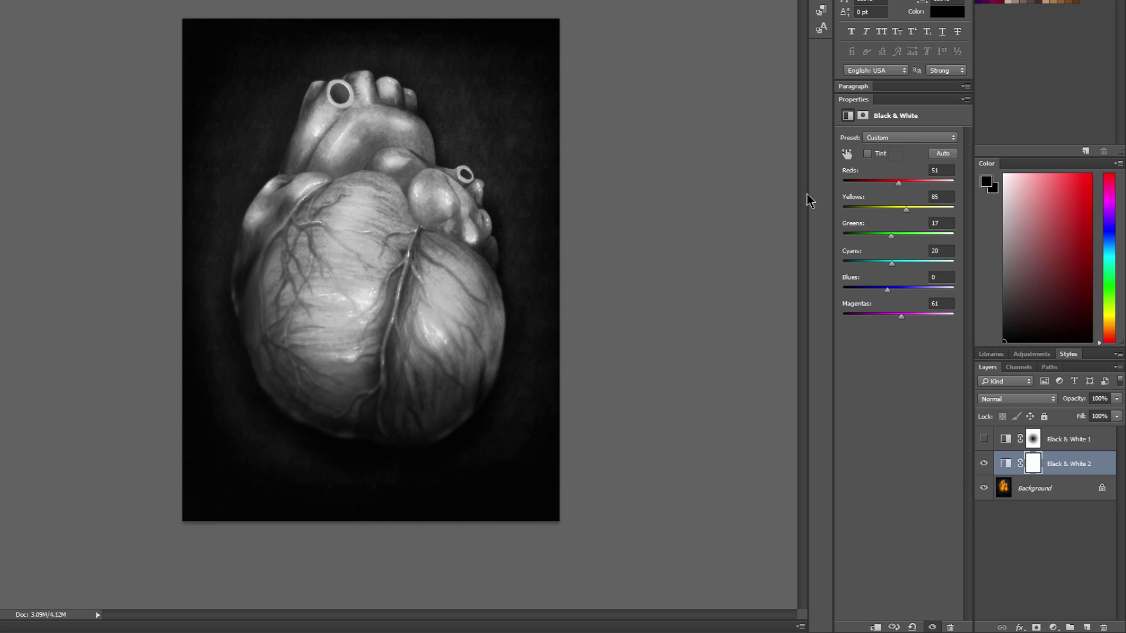
{"action": "left_click_drag", "start_coordinate": [899, 182], "coordinate": [894, 241]}
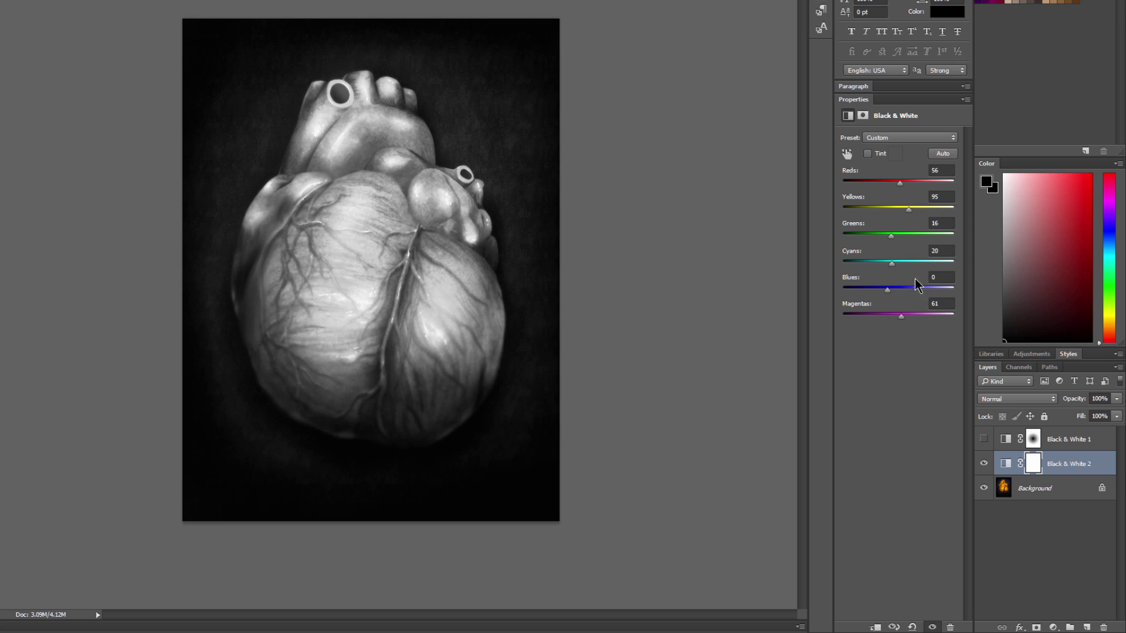
- Paint radial gradients on the Black & White mask to reveal the golden heart centre
{"action": "left_click", "coordinate": [1035, 464]}
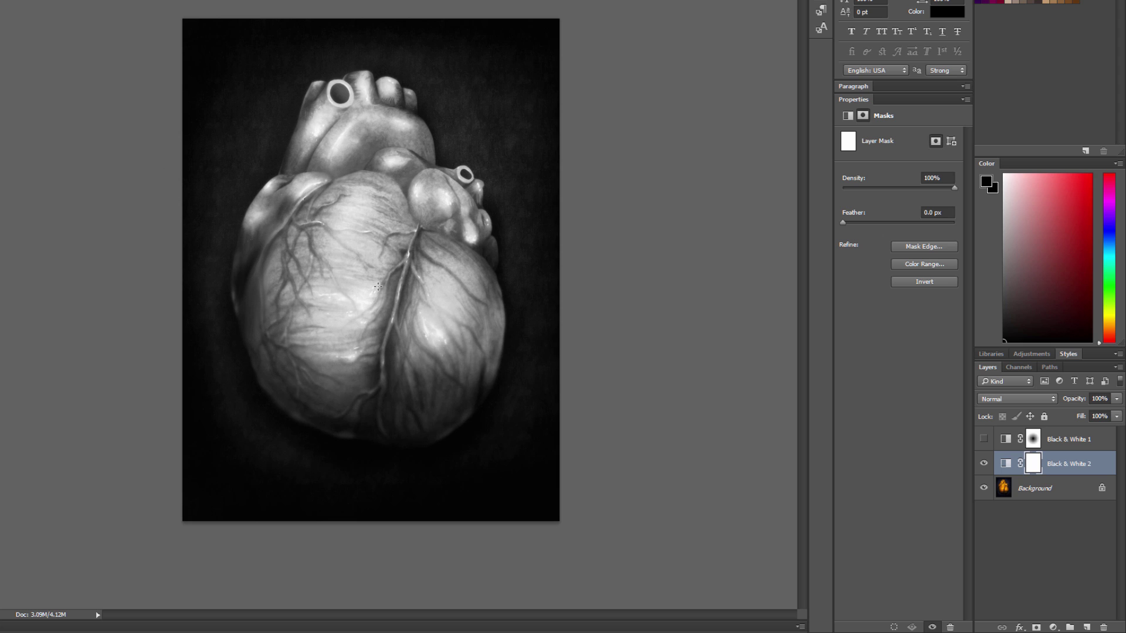
{"action": "left_click_drag", "start_coordinate": [406, 234], "coordinate": [430, 202]}
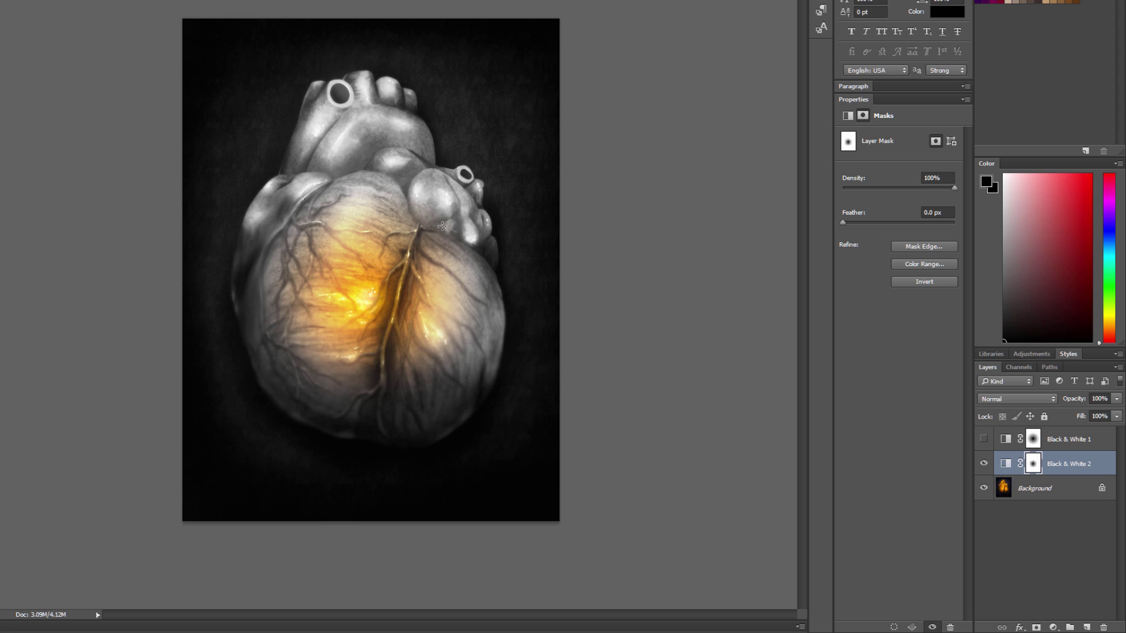
{"action": "left_click_drag", "start_coordinate": [383, 294], "coordinate": [457, 205]}
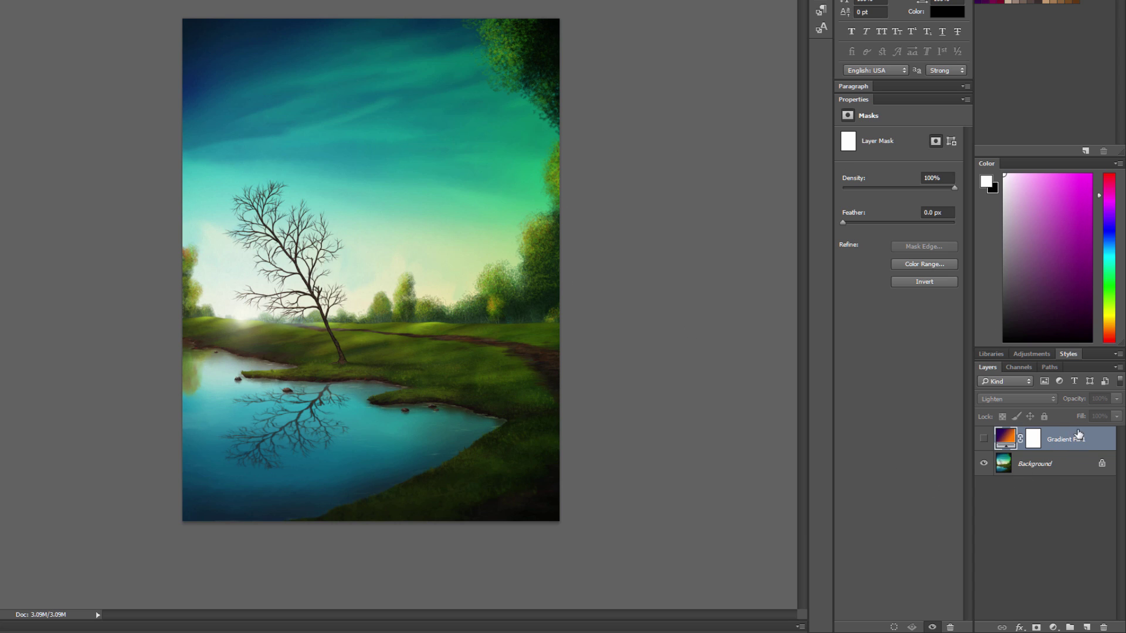
- Add a Gradient Fill layer using the Violet, Orange preset to the landscape
{"action": "left_click", "coordinate": [1054, 628]}
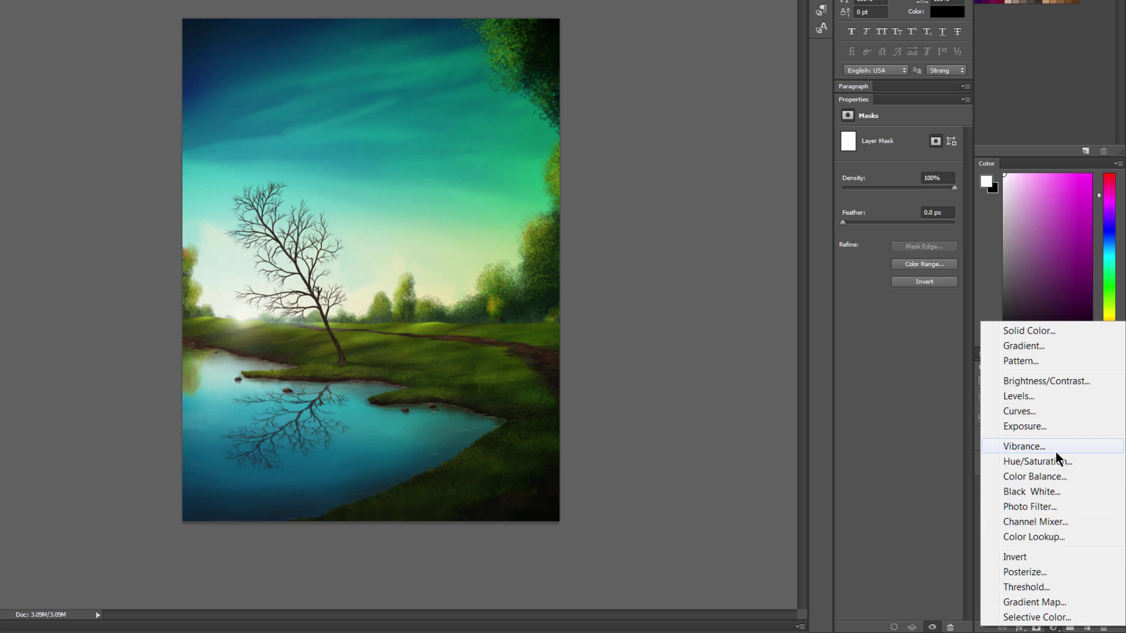
{"action": "left_click", "coordinate": [1035, 347]}
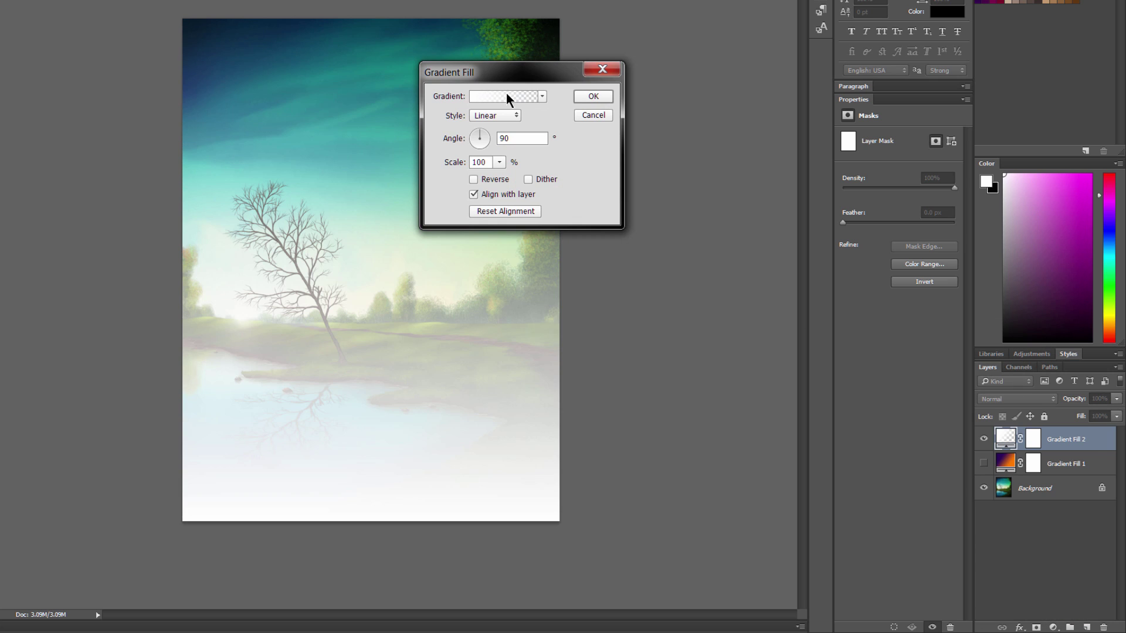
{"action": "left_click", "coordinate": [484, 96]}
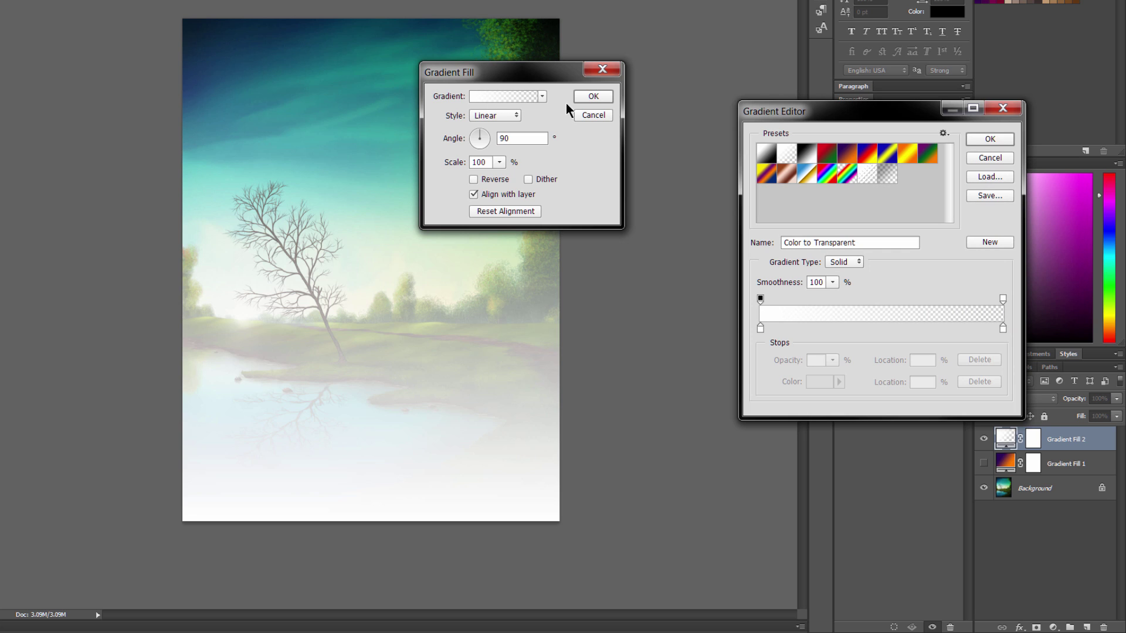
{"action": "left_click", "coordinate": [847, 154]}
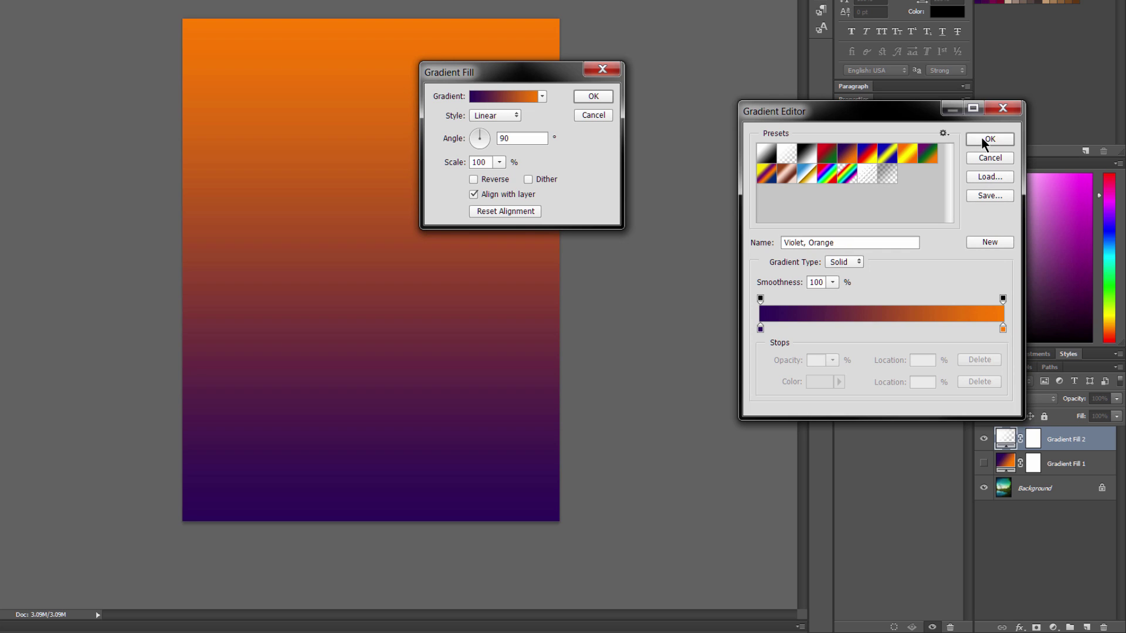
{"action": "left_click", "coordinate": [989, 141]}
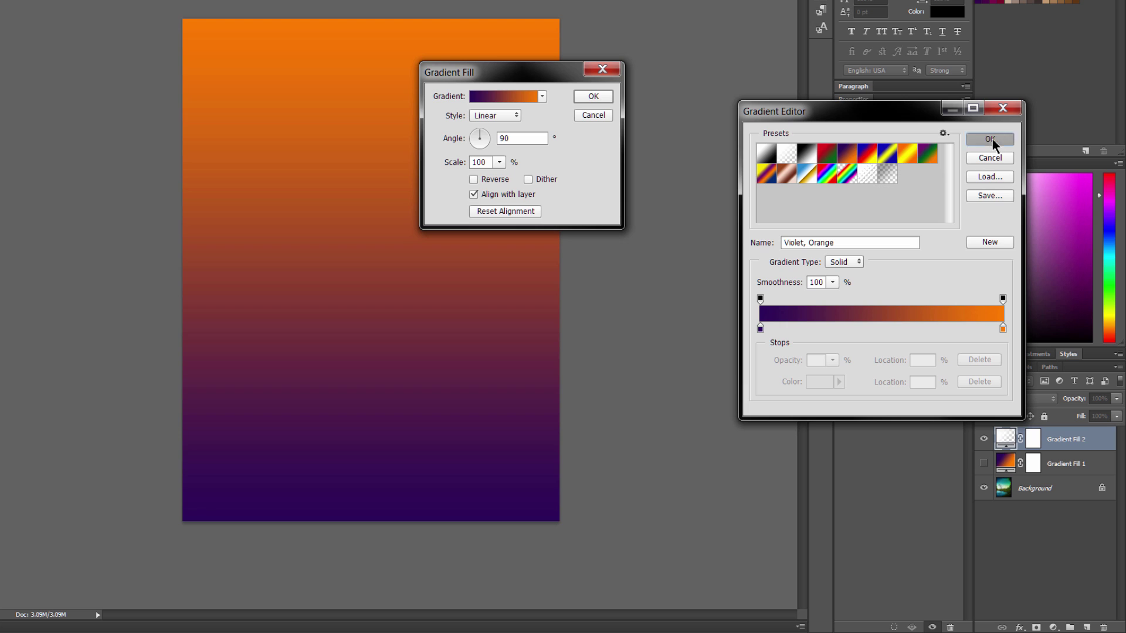
{"action": "left_click", "coordinate": [580, 96]}
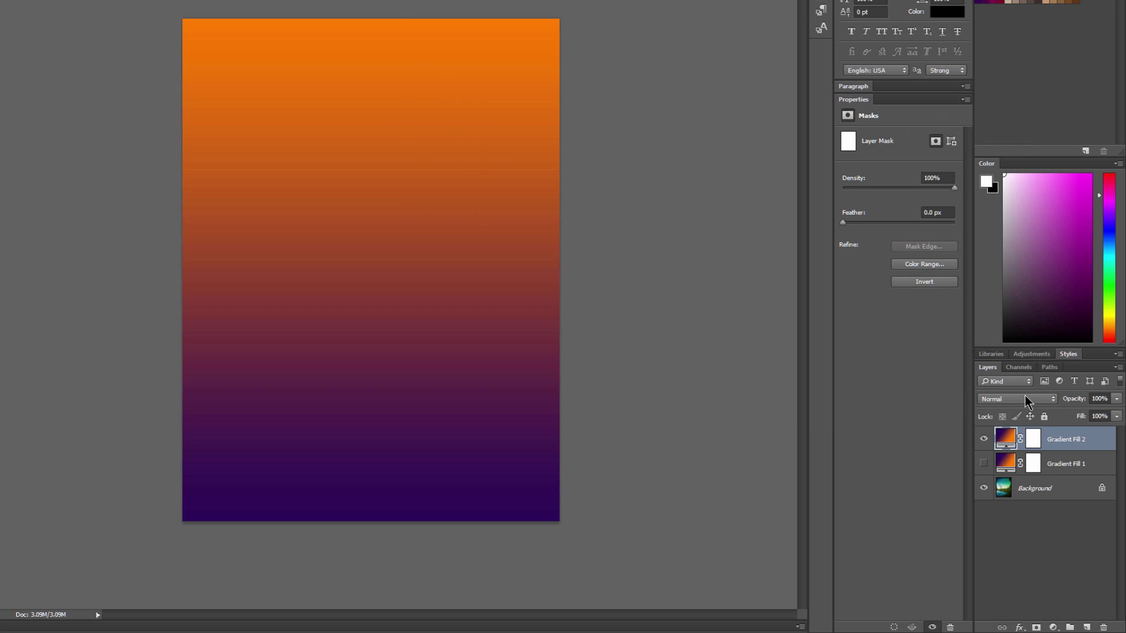
- After trying Lighten and Multiply, blend the gradient in Overlay at 100% opacity
{"action": "left_click", "coordinate": [1004, 400]}
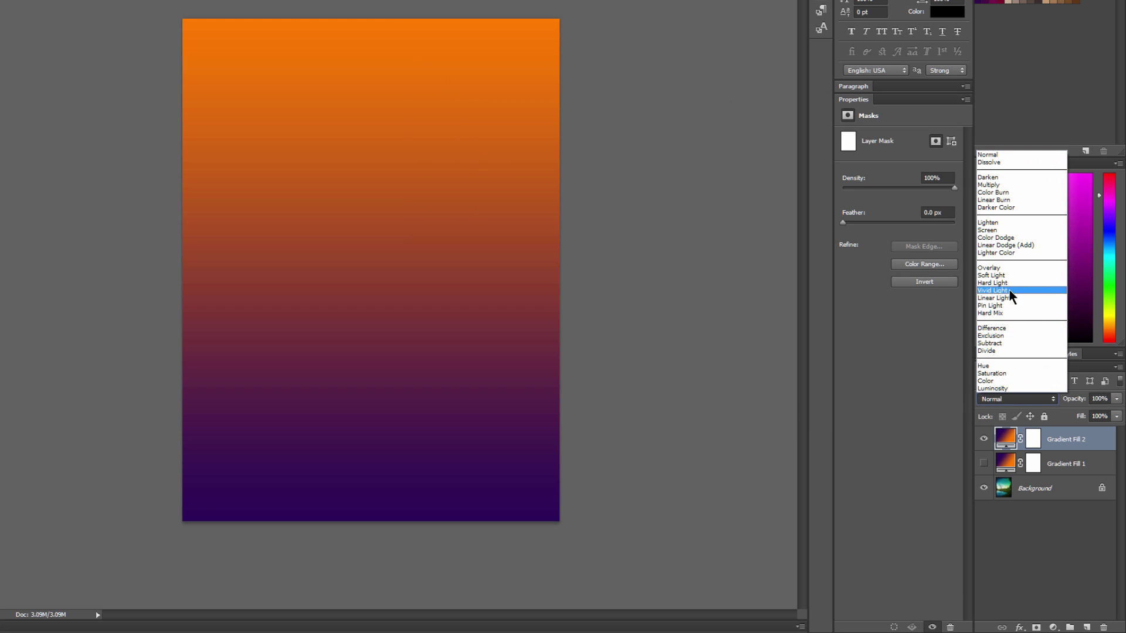
{"action": "left_click", "coordinate": [999, 223]}
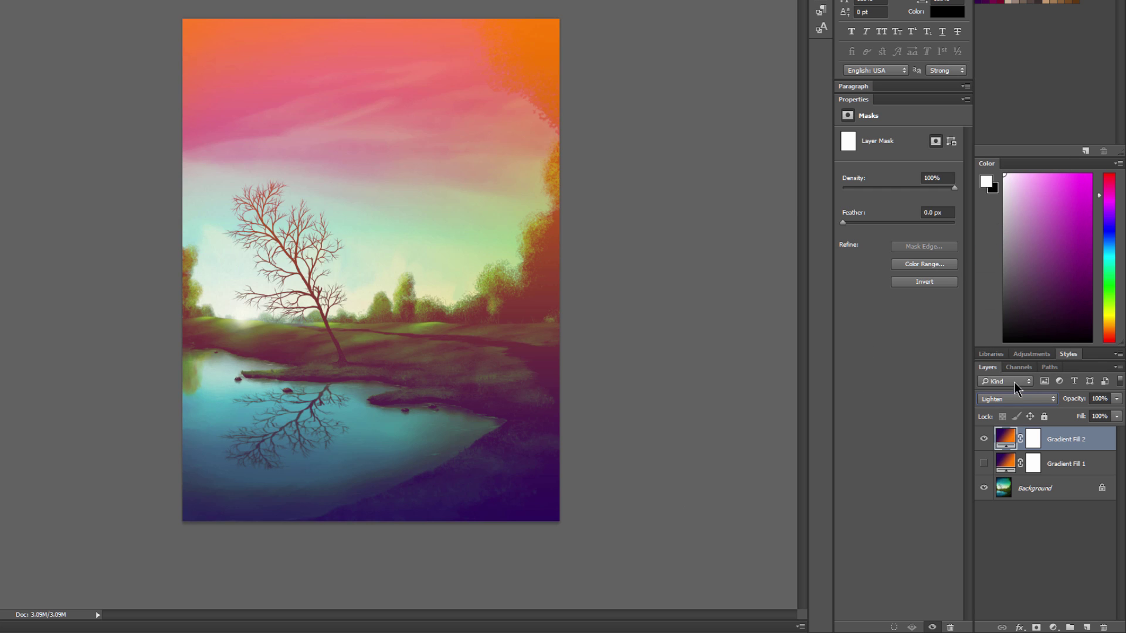
{"action": "left_click", "coordinate": [1008, 399]}
{"action": "left_click", "coordinate": [1005, 186]}
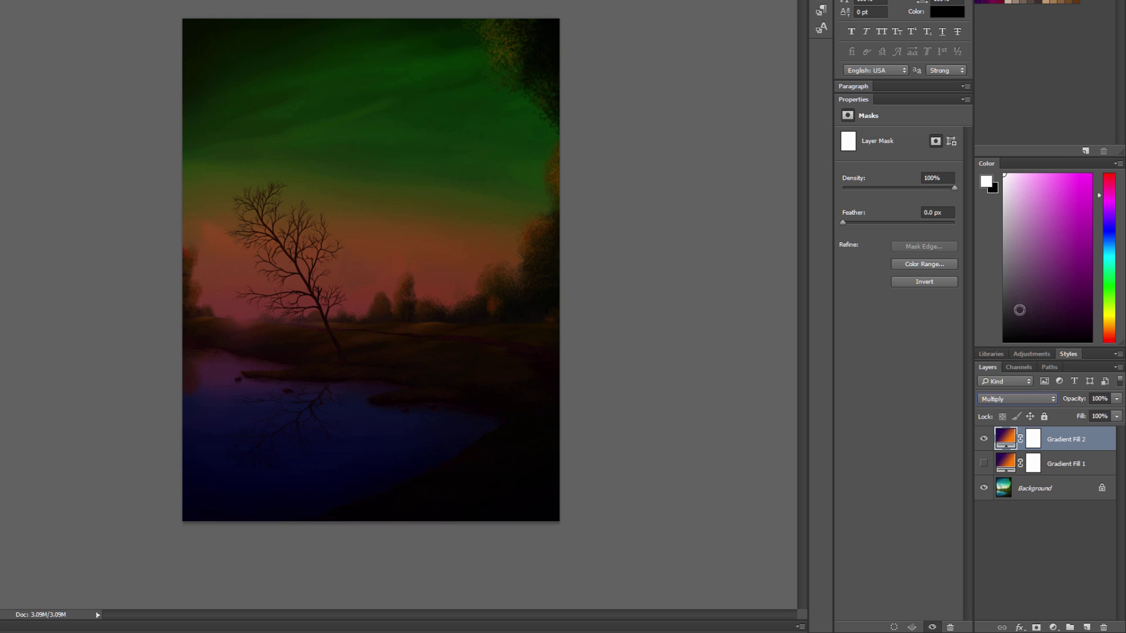
{"action": "left_click", "coordinate": [1117, 399]}
{"action": "left_click_drag", "start_coordinate": [1116, 412], "coordinate": [1087, 416]}
{"action": "left_click", "coordinate": [1008, 399]}
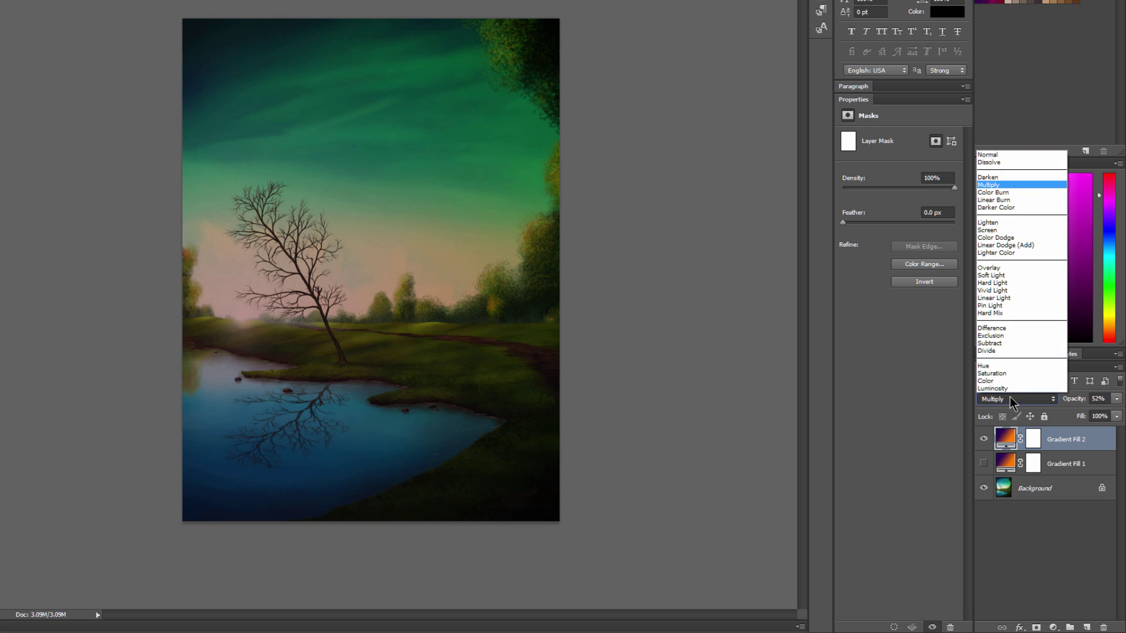
{"action": "left_click", "coordinate": [1005, 271]}
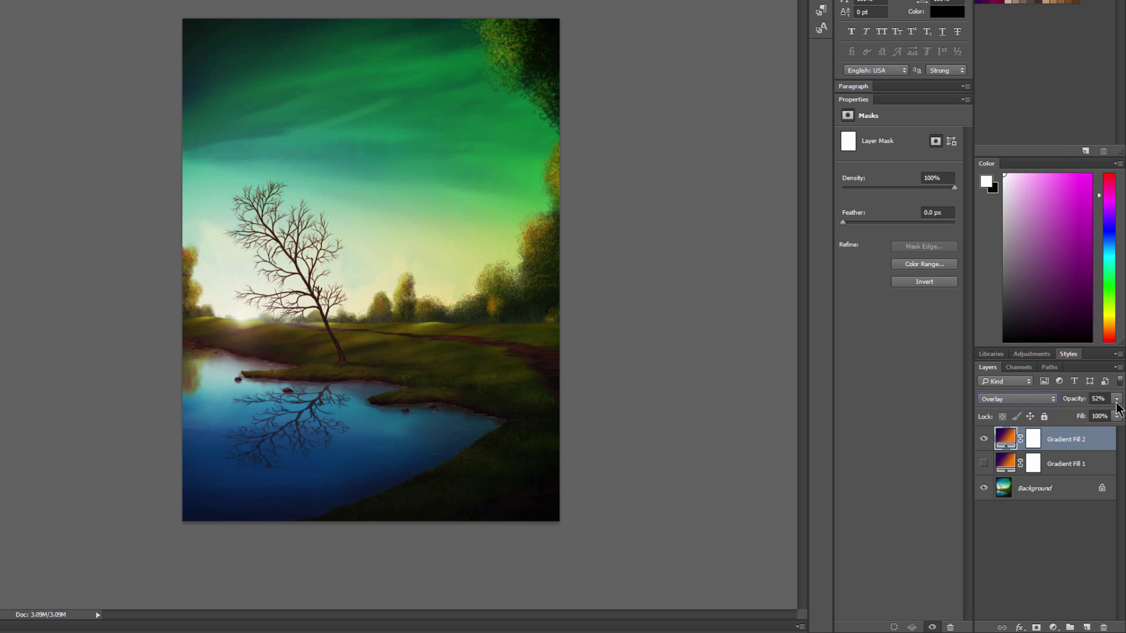
{"action": "left_click", "coordinate": [1116, 399]}
{"action": "left_click_drag", "start_coordinate": [1088, 414], "coordinate": [1123, 417]}
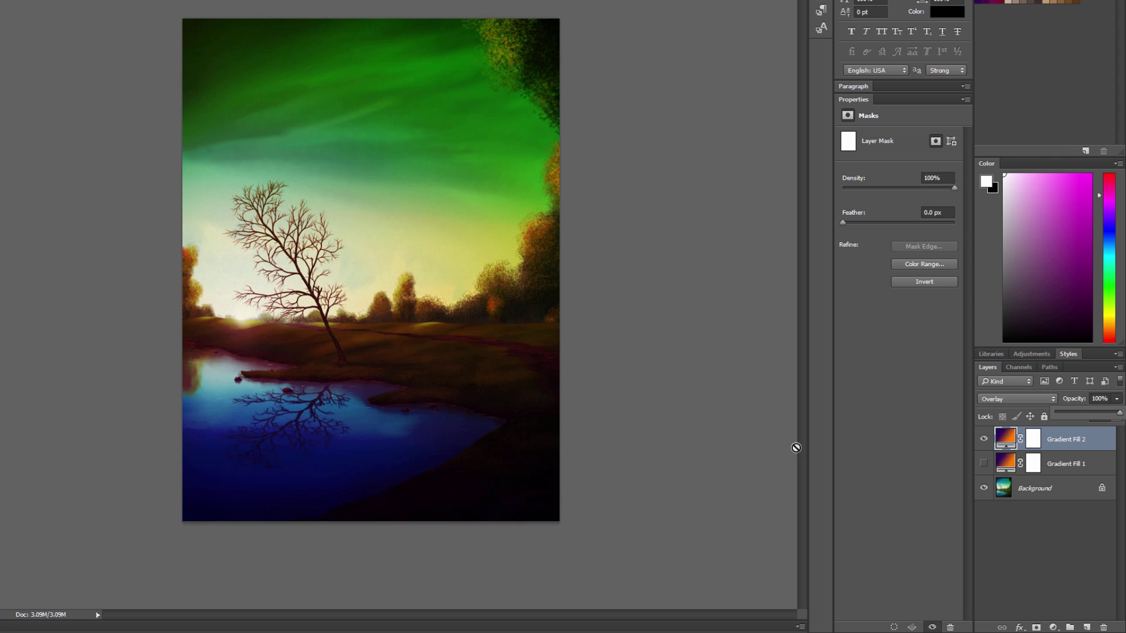